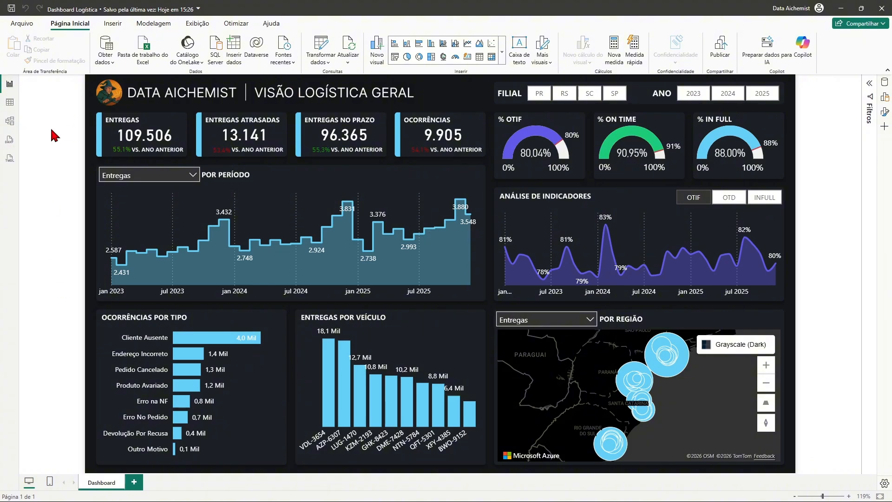
Step: Examine the finished report's fFretes and dCalendario tables and the relationships between its tables in the model diagram
left_click(10, 103)
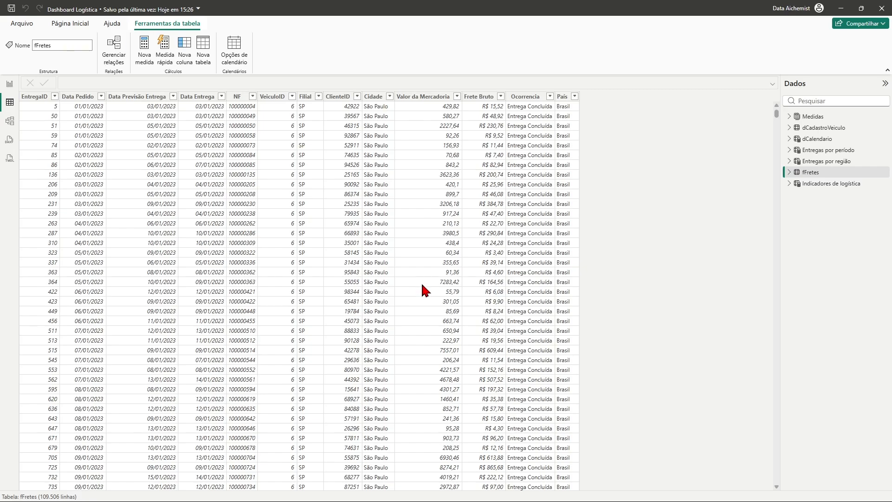
left_click(837, 139)
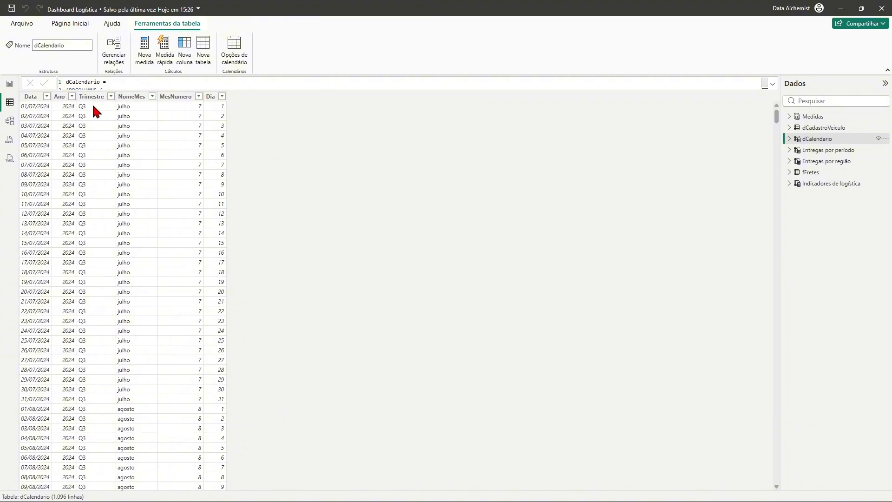
left_click(10, 120)
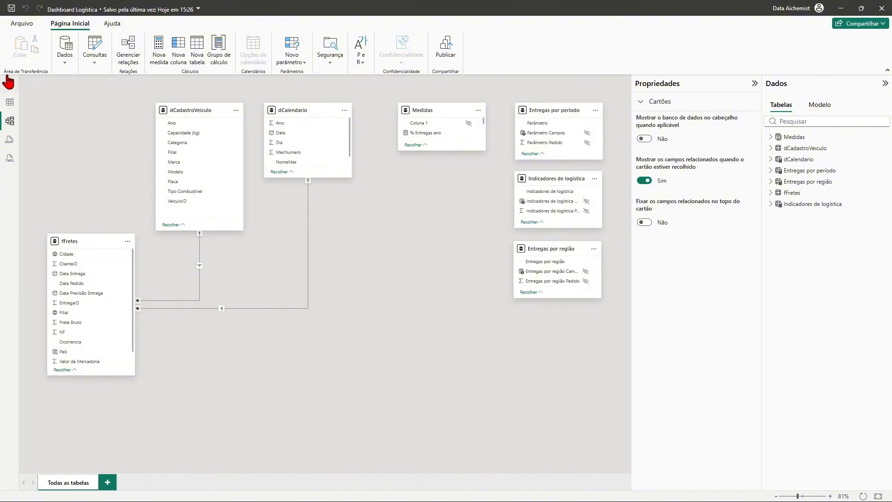
Step: Return to the report canvas and review the full names in the Medidas table
left_click(10, 84)
left_click(886, 83)
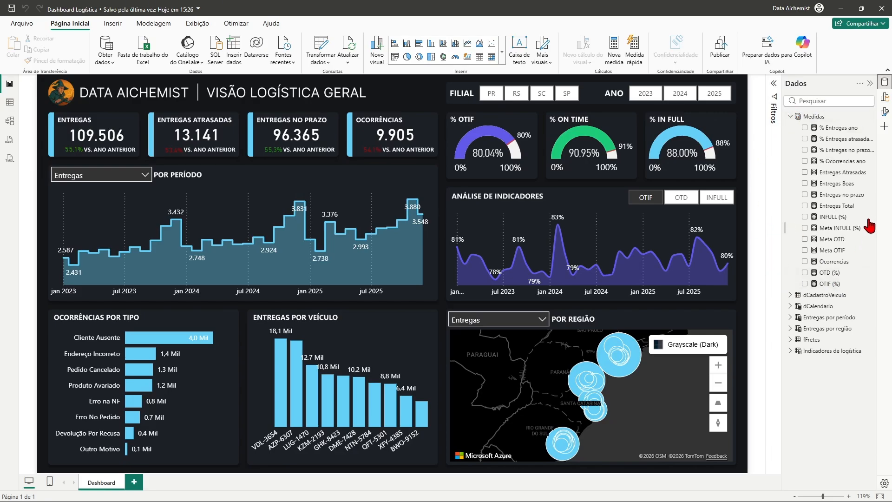
left_click_drag(779, 173, 767, 174)
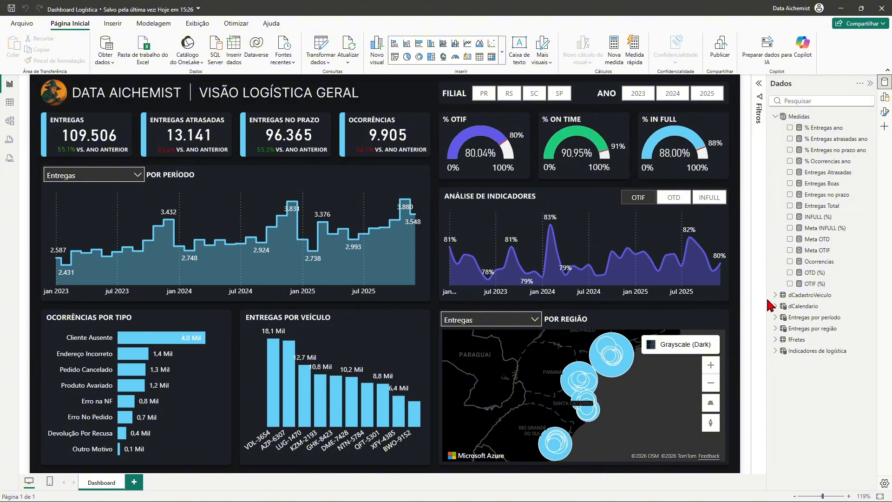
left_click(871, 83)
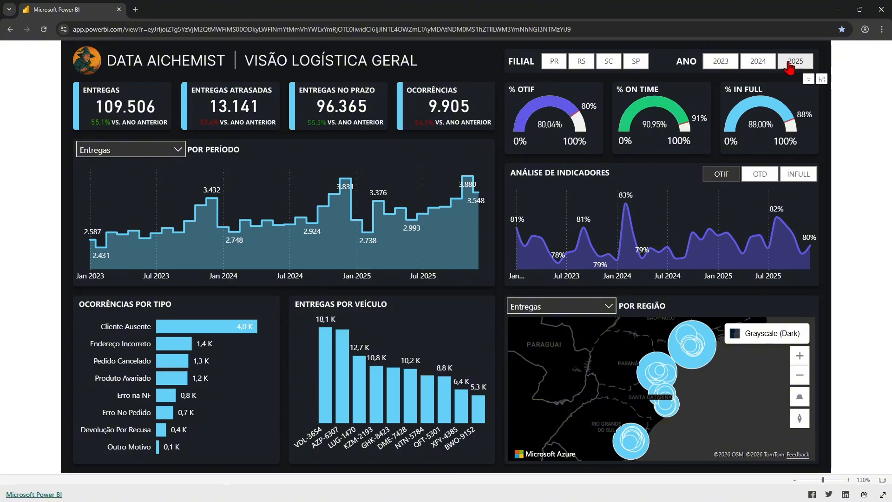
Step: In the published dashboard in the browser, filter the year to 2024 and show Entregas no prazo in the period chart
left_click(772, 65)
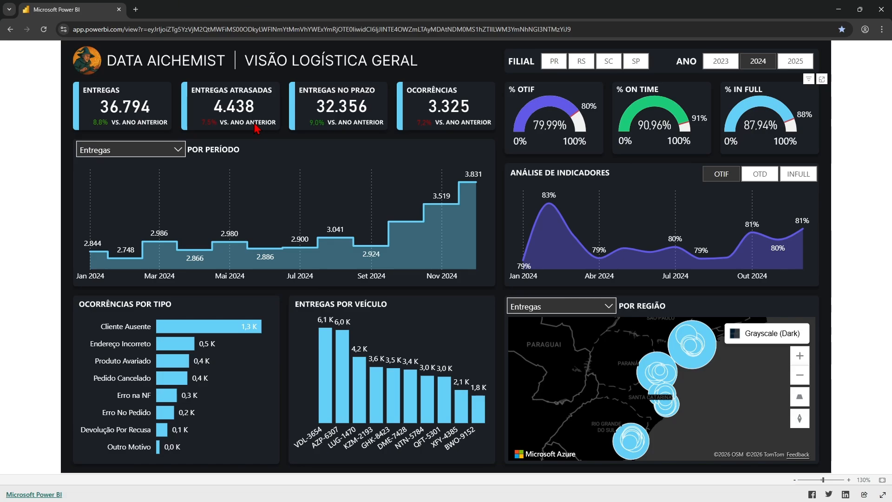
left_click(179, 150)
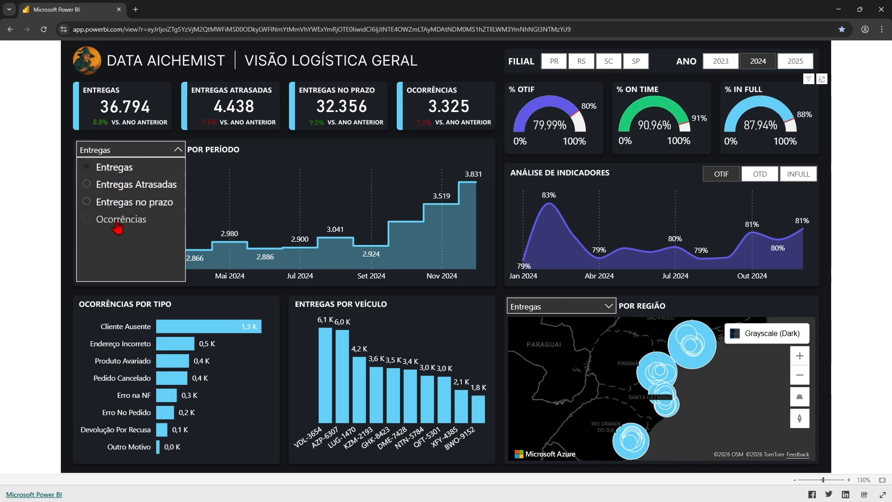
left_click(130, 202)
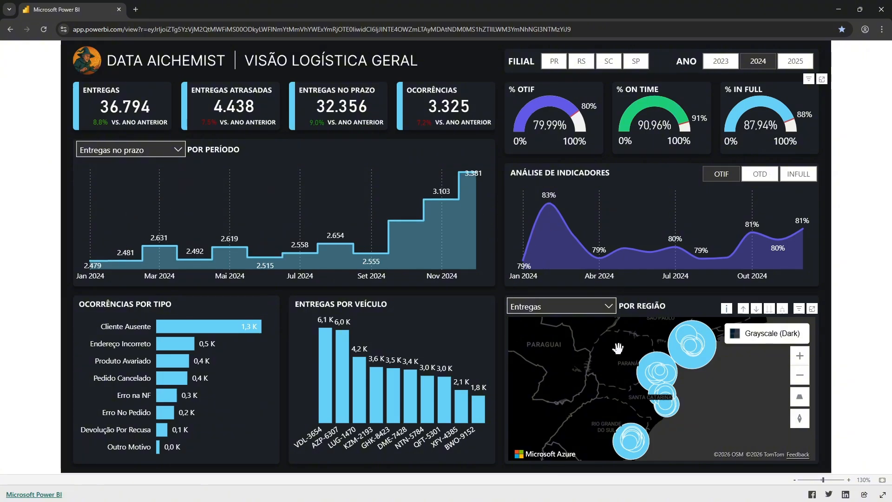
Step: Check the region map's metric options and switch the indicator analysis chart to OTD and INFULL
left_click(608, 307)
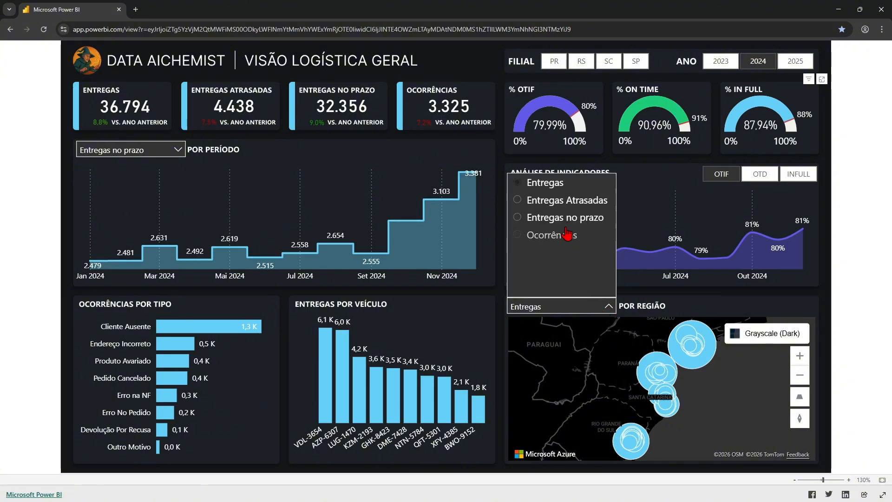
left_click(608, 308)
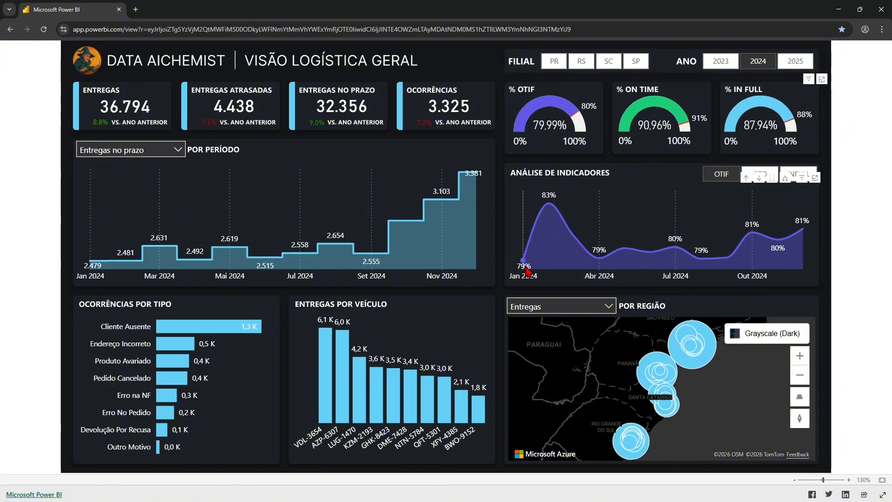
left_click(762, 174)
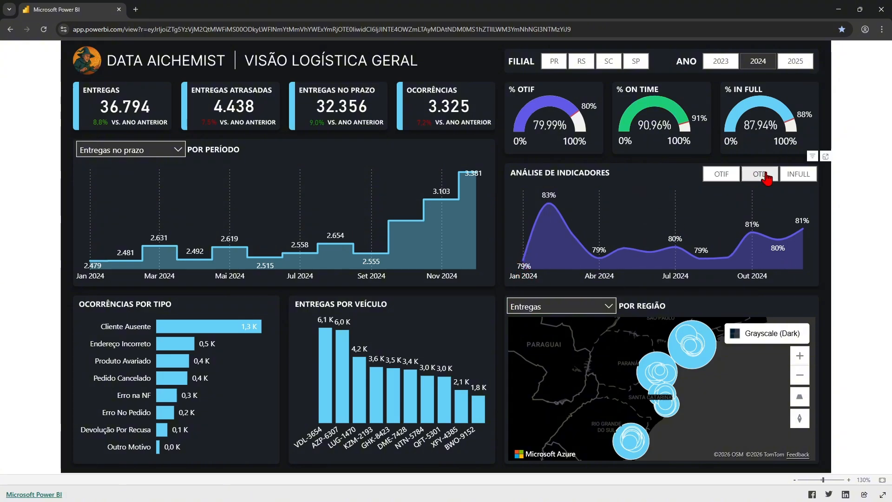
left_click(799, 179)
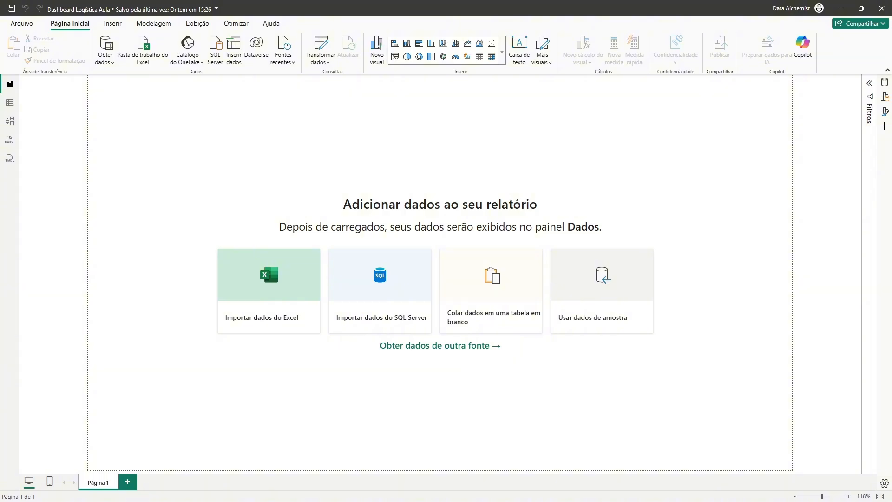
Step: In the blank Dashboard Logística Aula report, import the Cadastro de Veículo text/CSV file and open it for transformation in Power Query
key("alt+Tab")
left_click(112, 68)
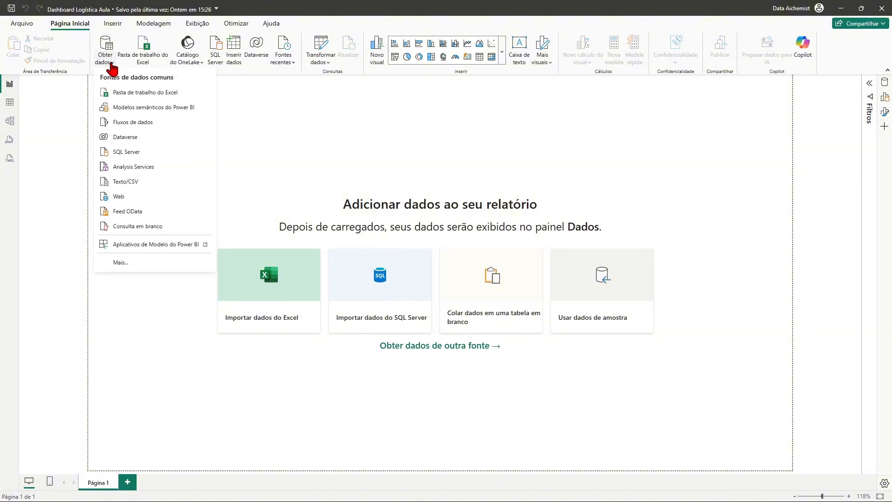
left_click(139, 183)
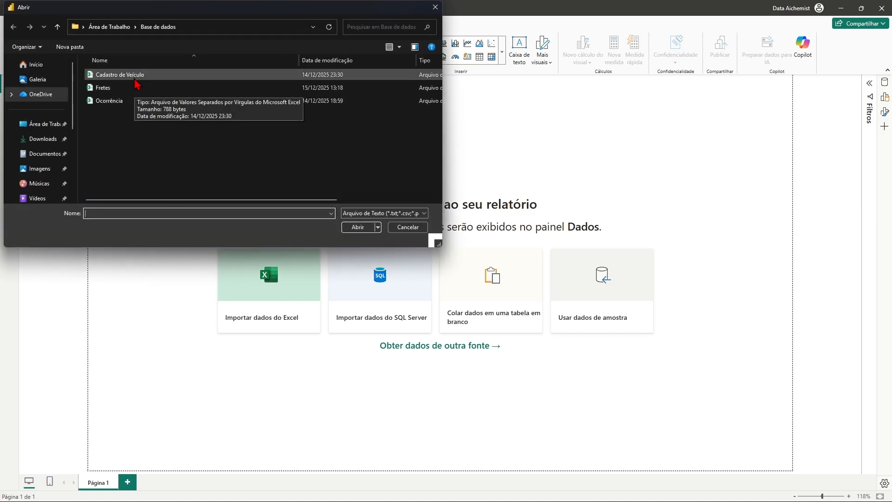
left_click(133, 80)
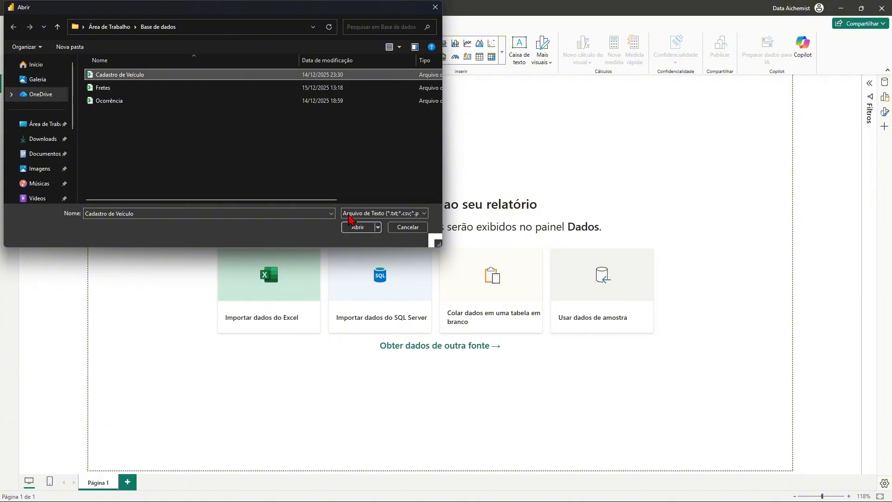
left_click(358, 228)
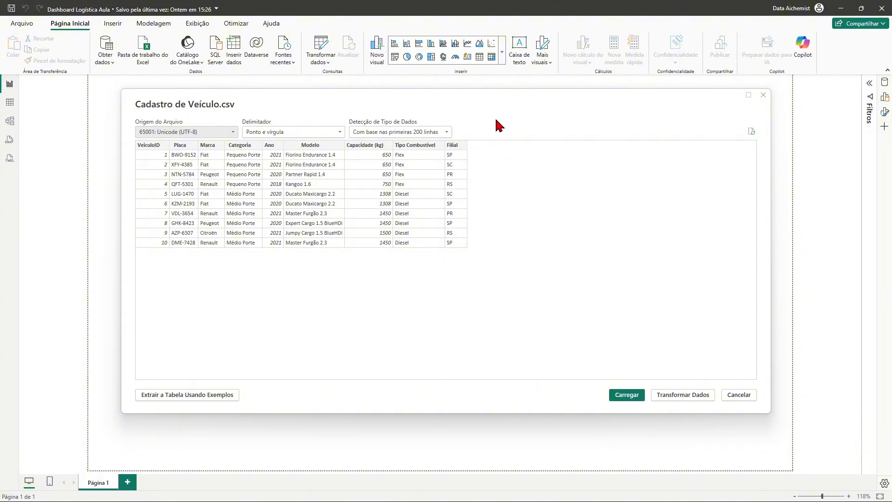
left_click(692, 395)
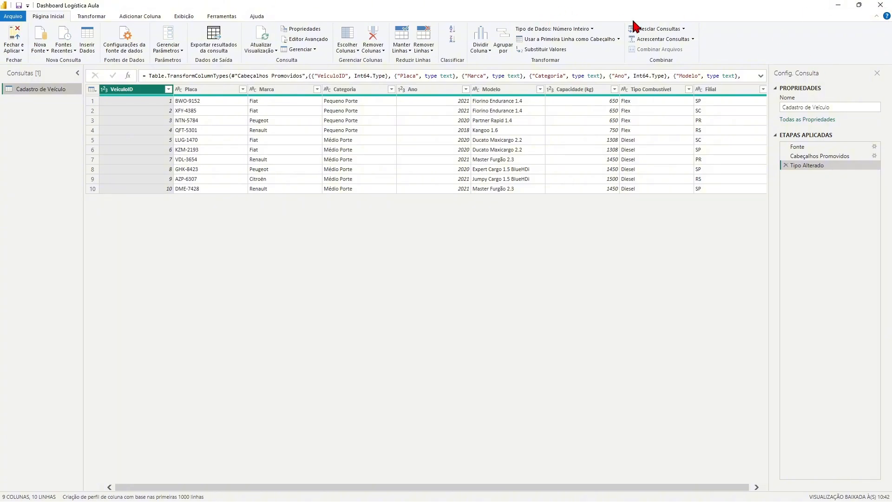
left_click_drag(595, 10, 558, 86)
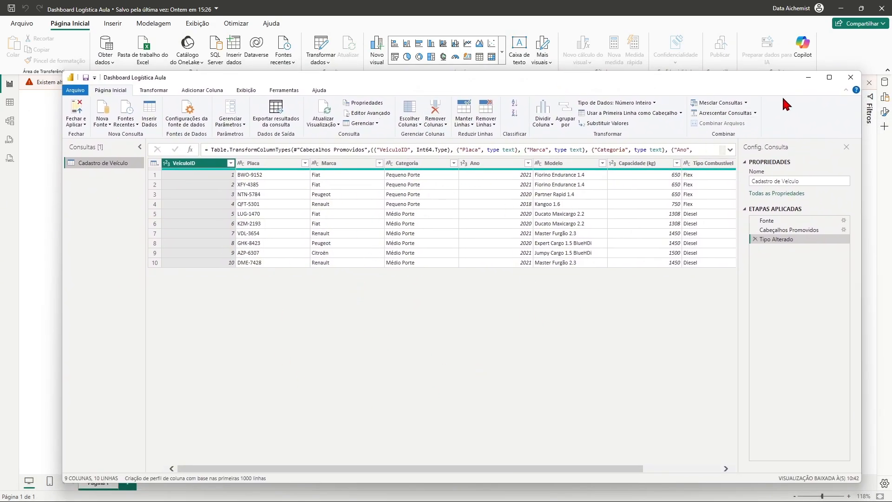
left_click(830, 79)
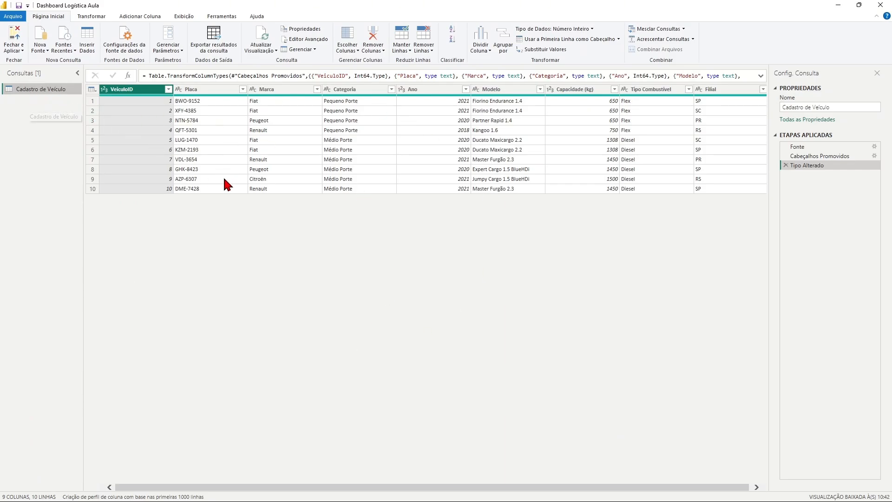
left_click_drag(228, 488, 253, 493)
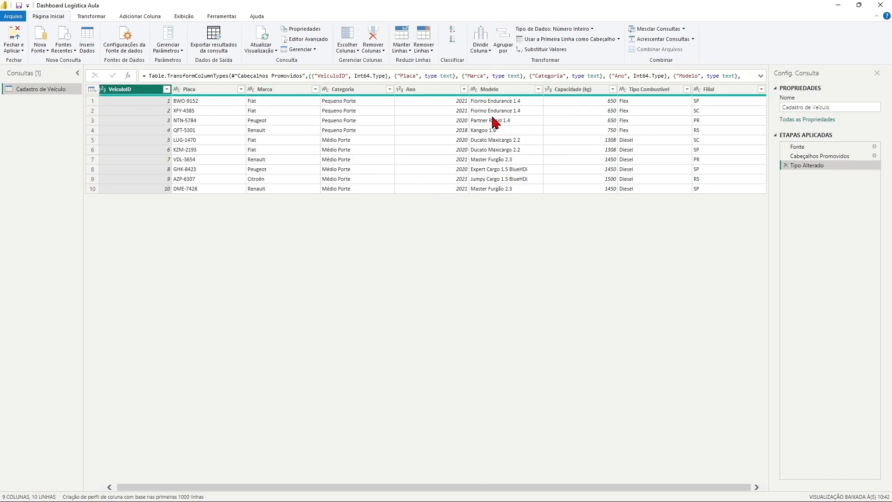
Step: Add the Ocorrência CSV file from the Base de dados folder as a new query
left_click(43, 49)
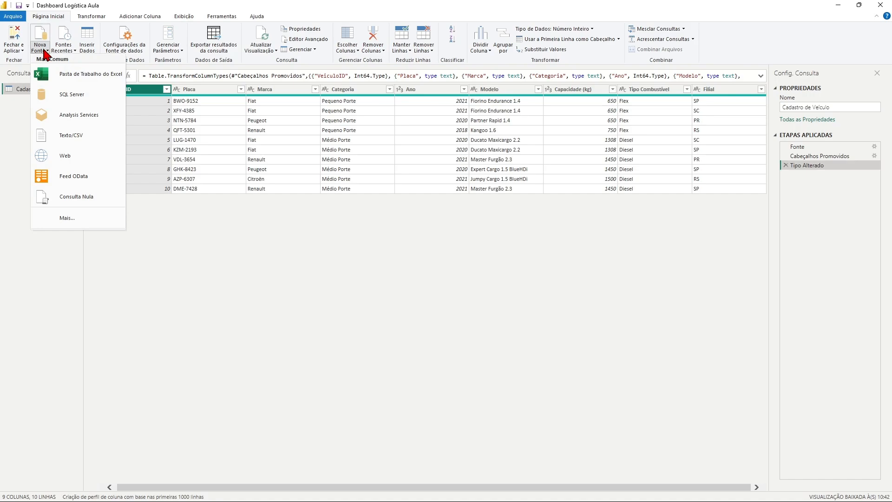
left_click(78, 137)
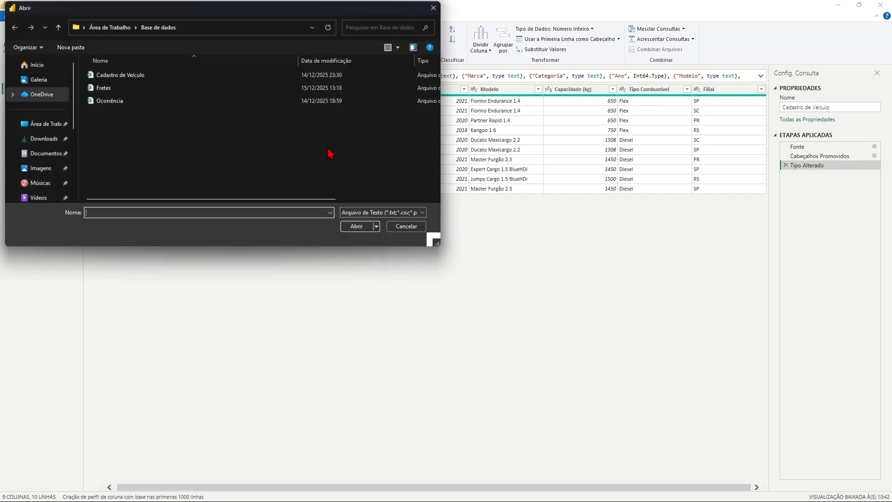
left_click(122, 102)
left_click(358, 228)
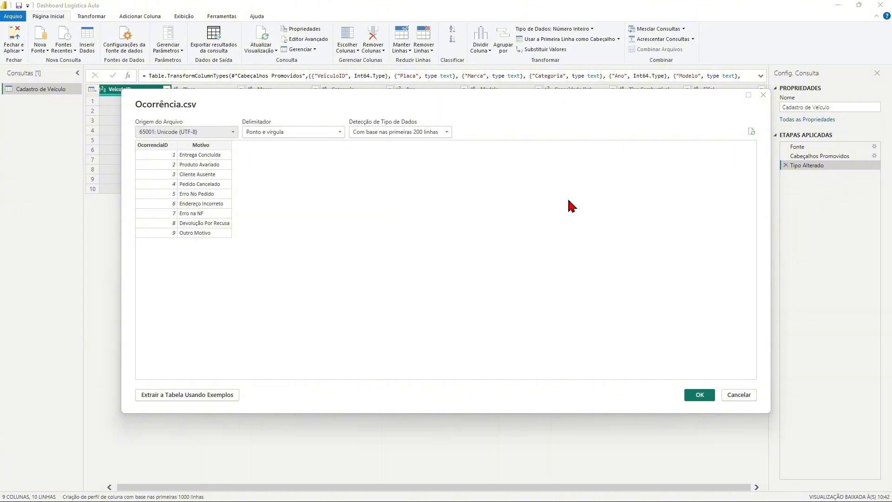
left_click(704, 395)
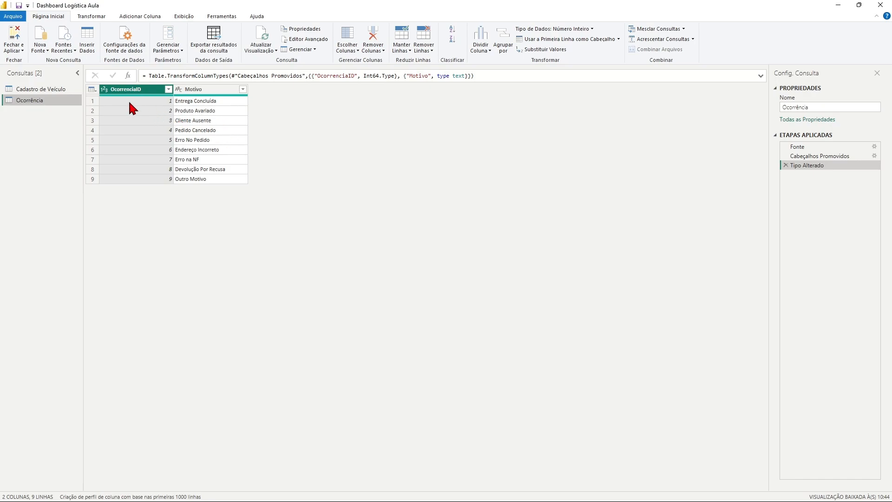
Step: Add the Fretes CSV file from the Base de dados folder as a new query
left_click(46, 51)
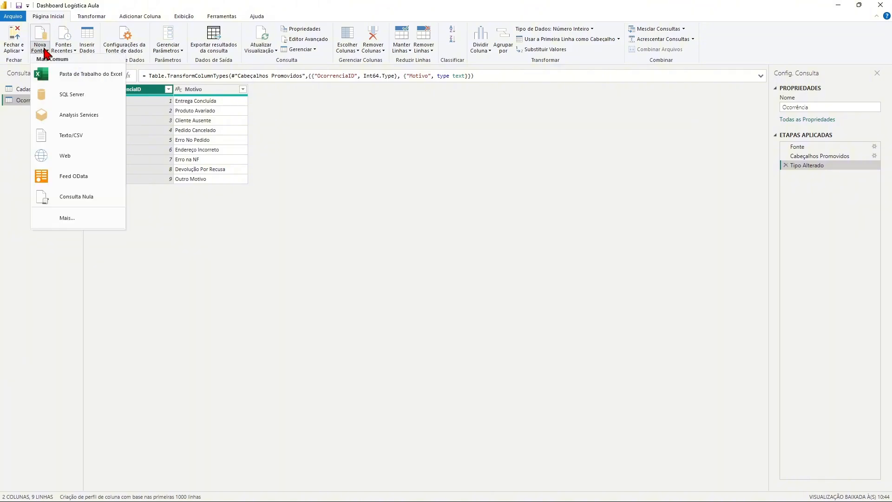
left_click(76, 137)
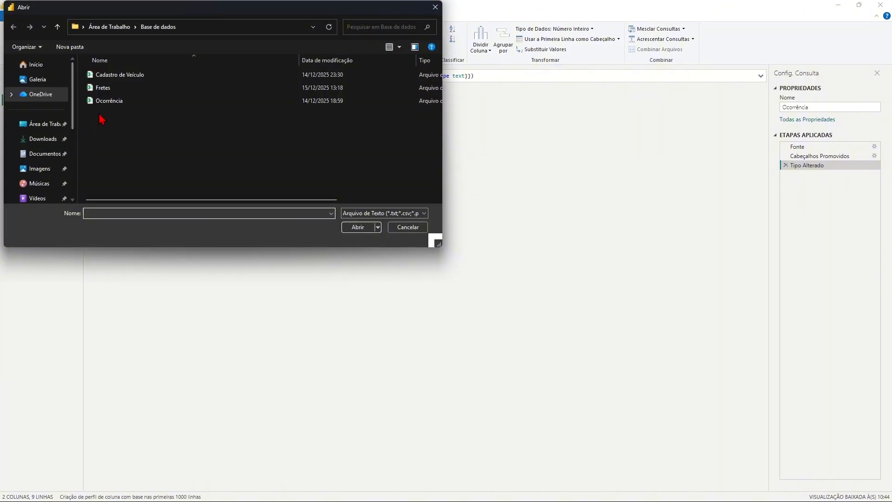
left_click(105, 89)
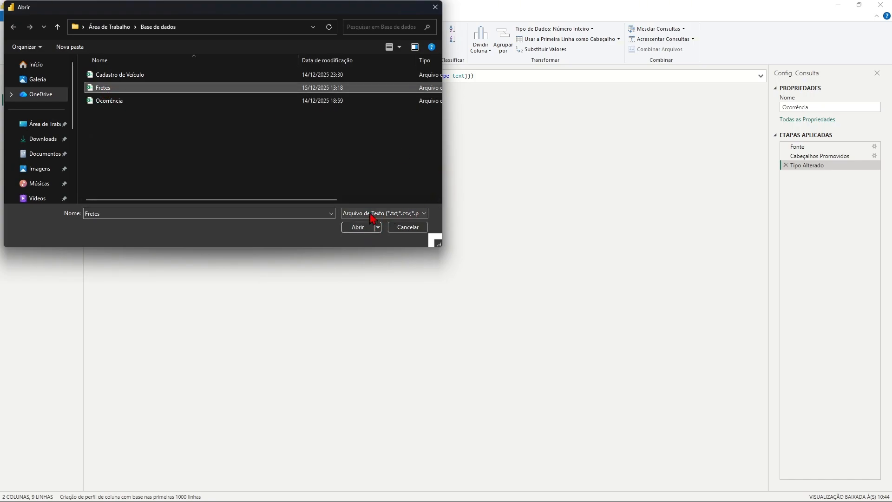
left_click(367, 229)
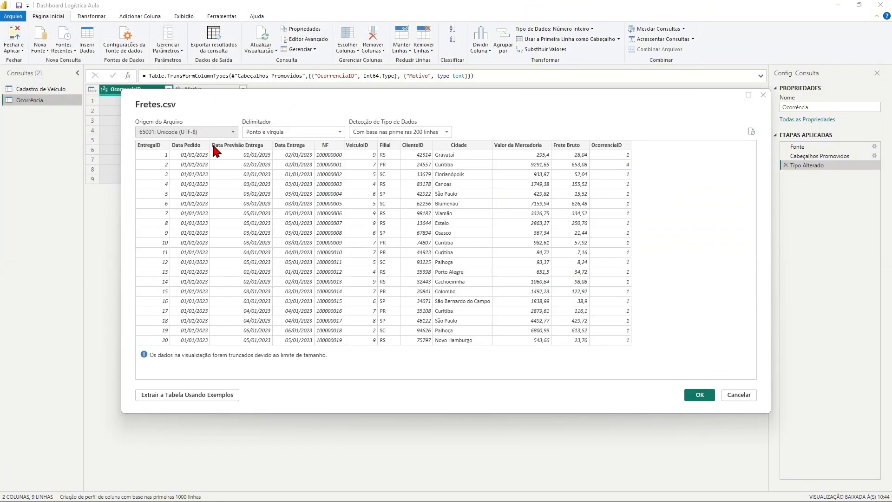
left_click(700, 395)
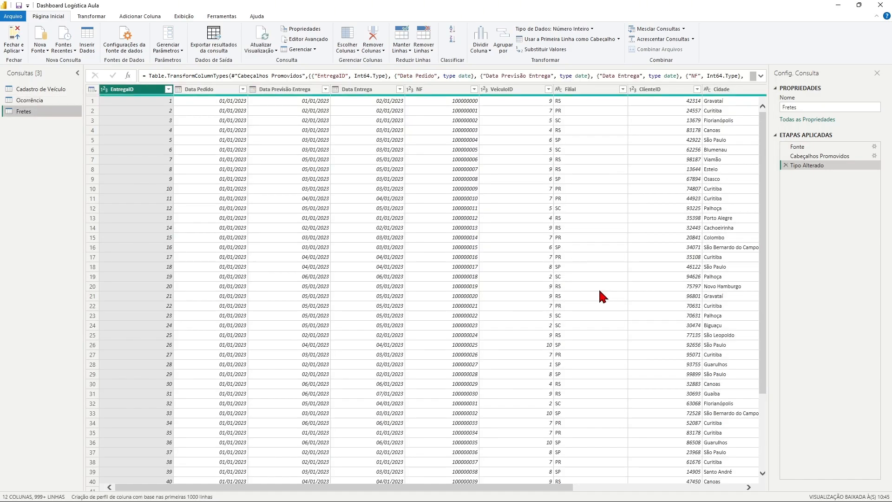
Step: Change the Valor da Mercadoria column in Fretes to Número decimal fixo, replacing the current type conversion
left_click_drag(486, 486, 382, 484)
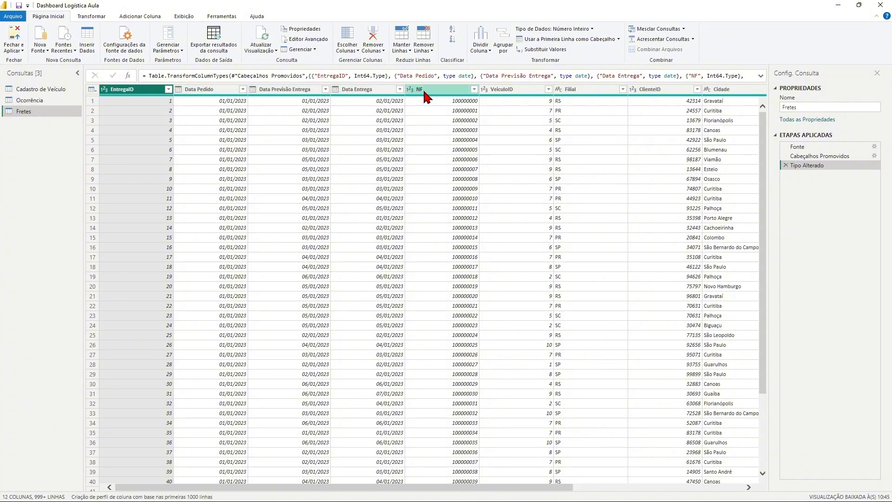
left_click_drag(463, 487, 633, 489)
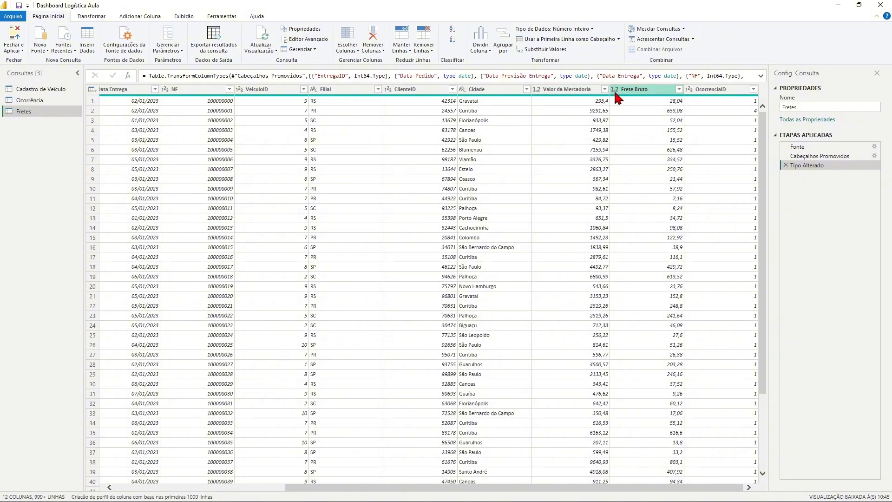
left_click(538, 91)
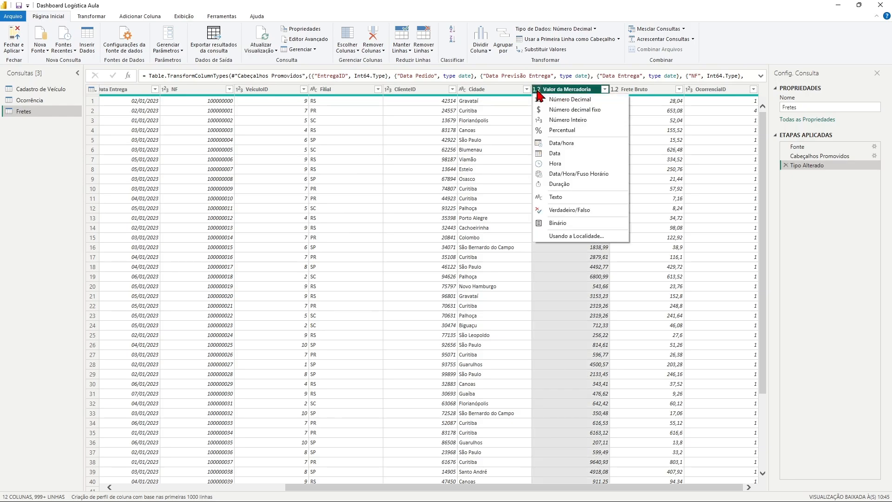
left_click(581, 111)
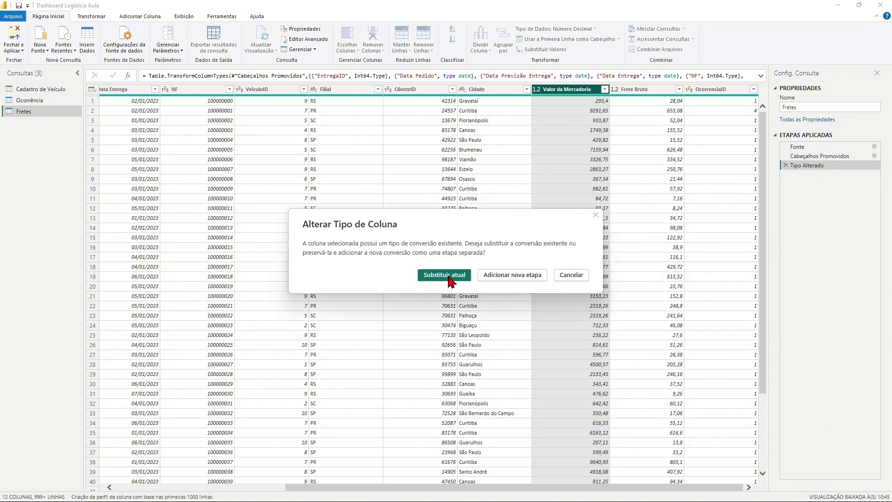
left_click(449, 276)
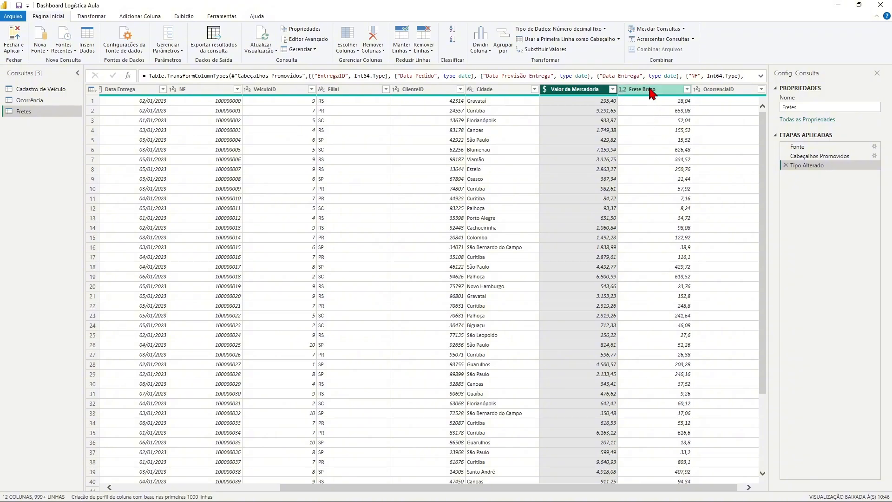
Step: Change the Frete Bruto column in Fretes to Número decimal fixo, replacing the current type conversion
left_click(623, 90)
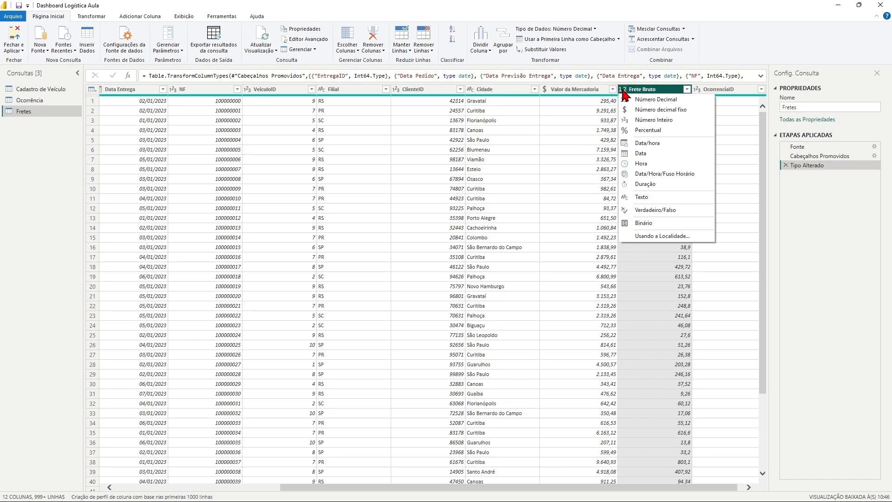
left_click(659, 112)
left_click(444, 274)
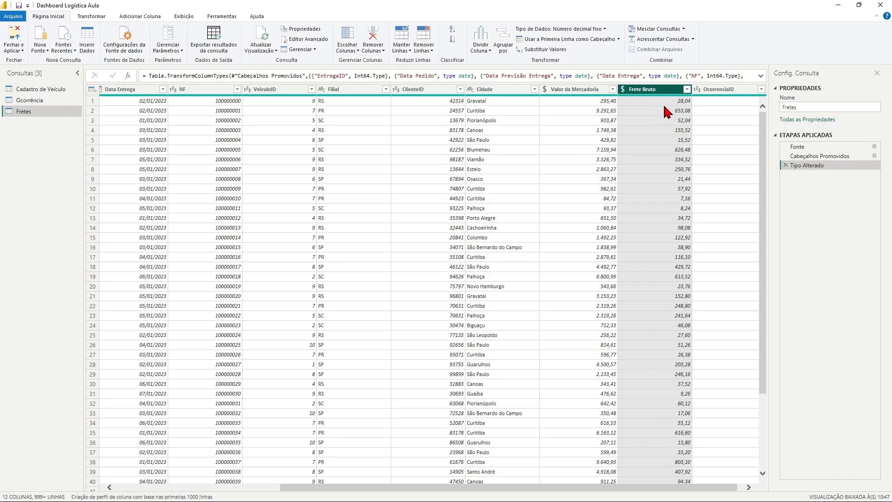
Step: Compare the OcorrenciaID column in Fretes with the IDs and motives listed in the Ocorrência query
left_click_drag(711, 492, 723, 472)
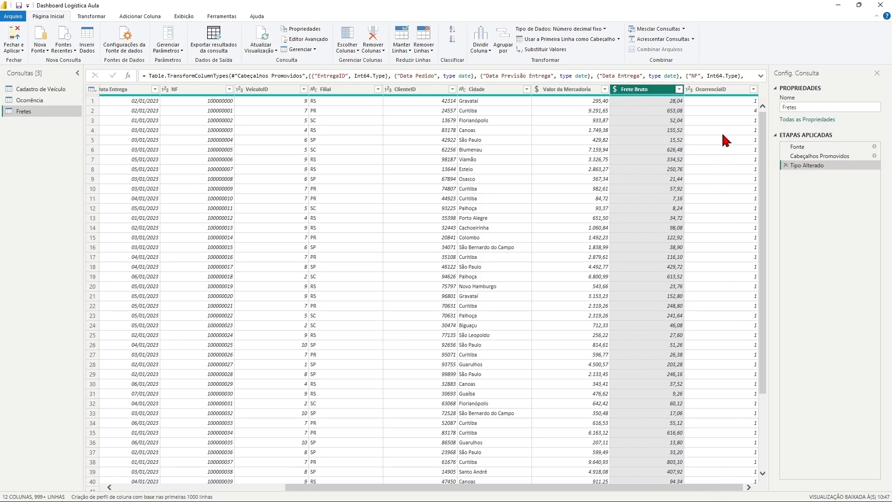
left_click(714, 91)
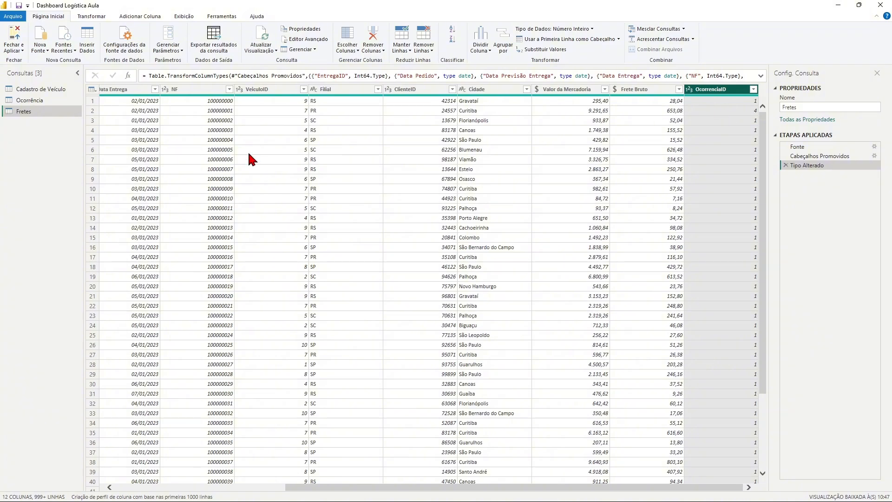
left_click(53, 101)
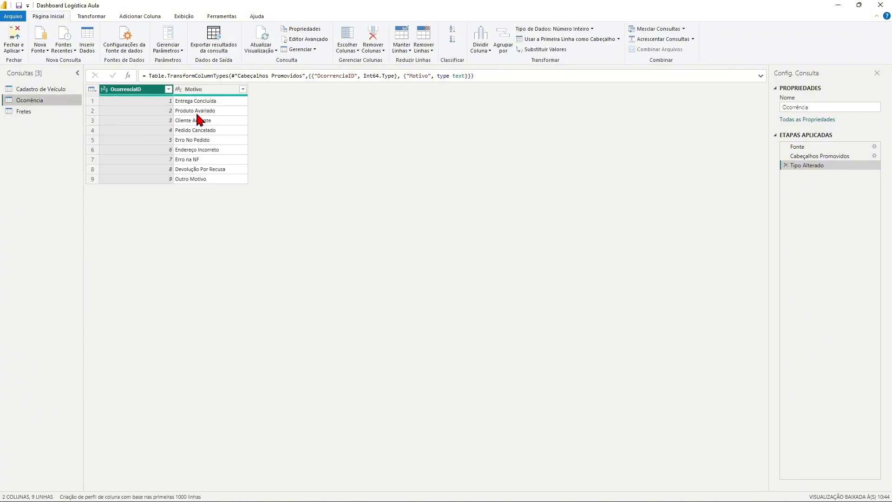
left_click(28, 116)
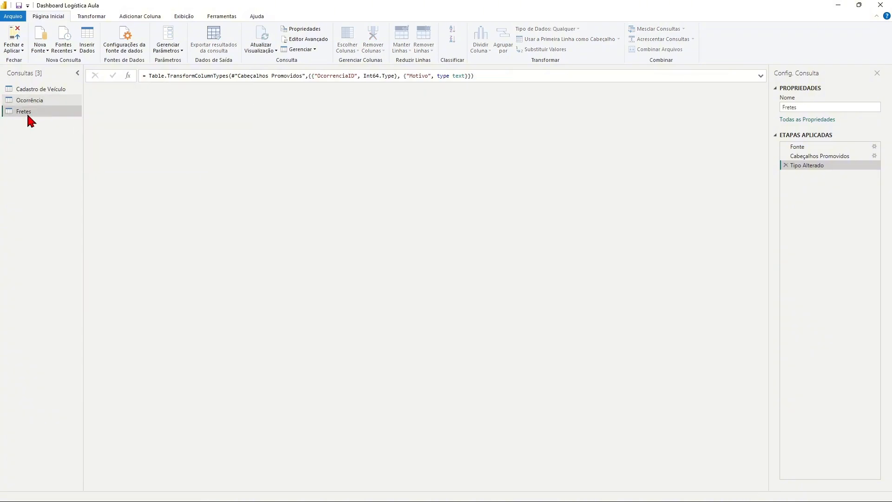
left_click_drag(536, 489, 725, 481)
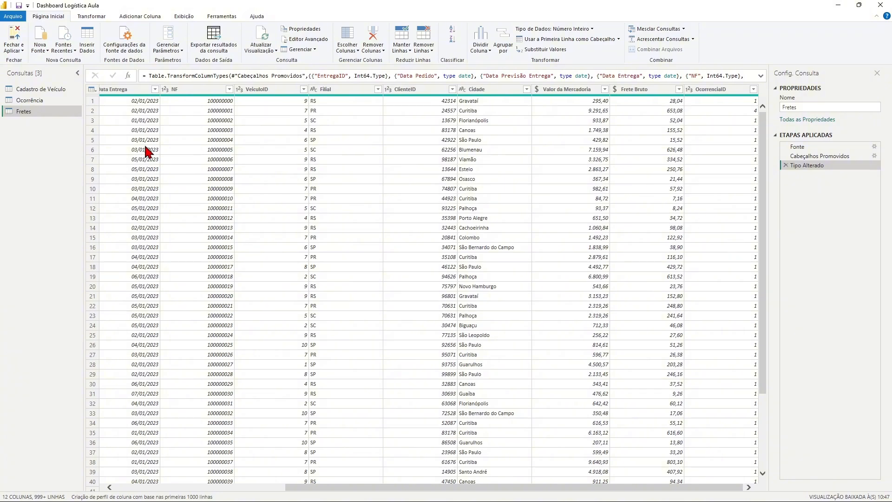
left_click(42, 100)
left_click(43, 112)
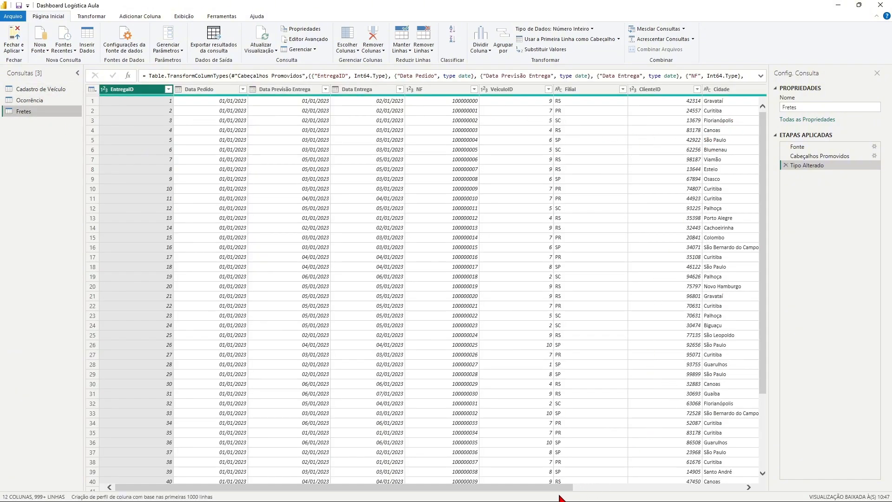
left_click_drag(562, 488, 749, 494)
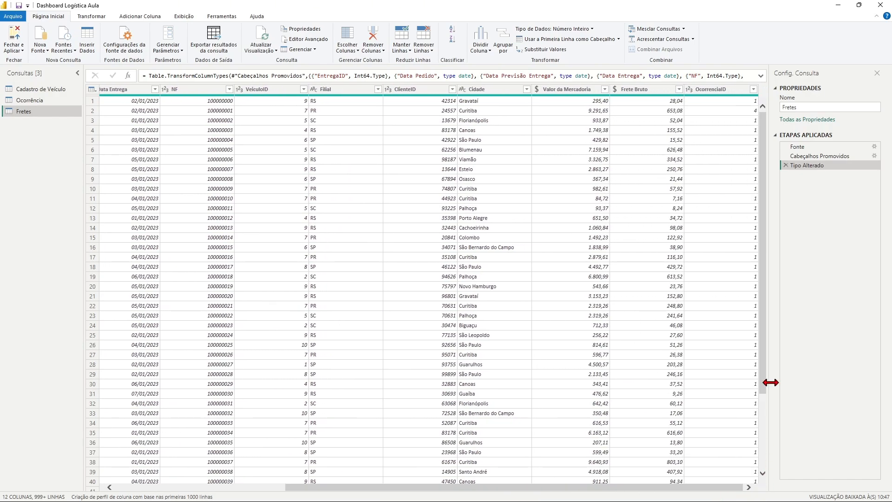
left_click(733, 92)
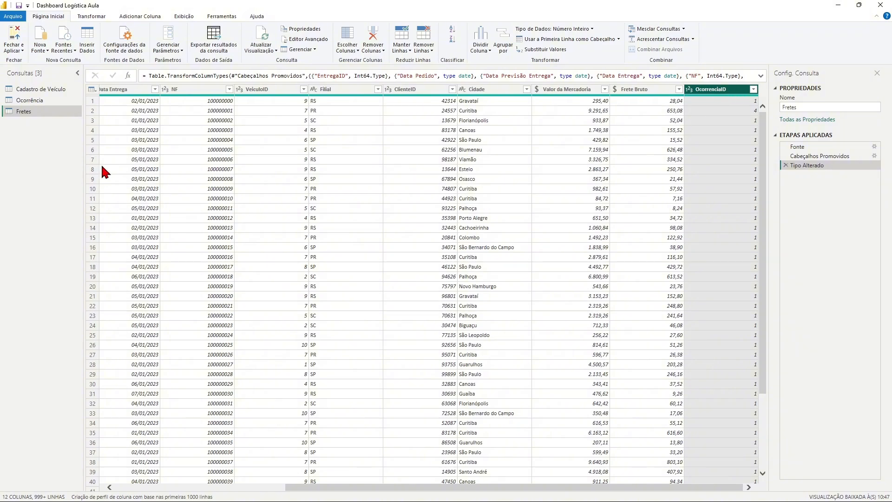
Step: Merge Ocorrência into the Fretes query, matching OcorrenciaID in both tables with a left outer join (Externa esquerda)
left_click(680, 31)
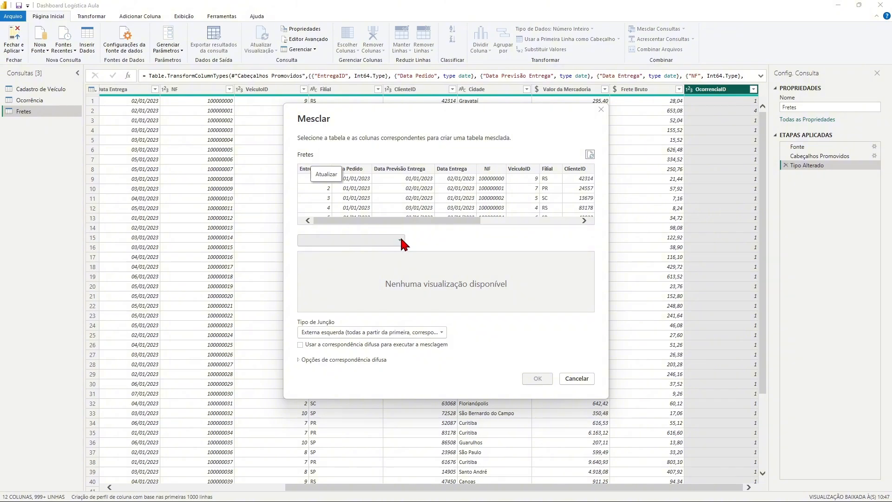
left_click(367, 239)
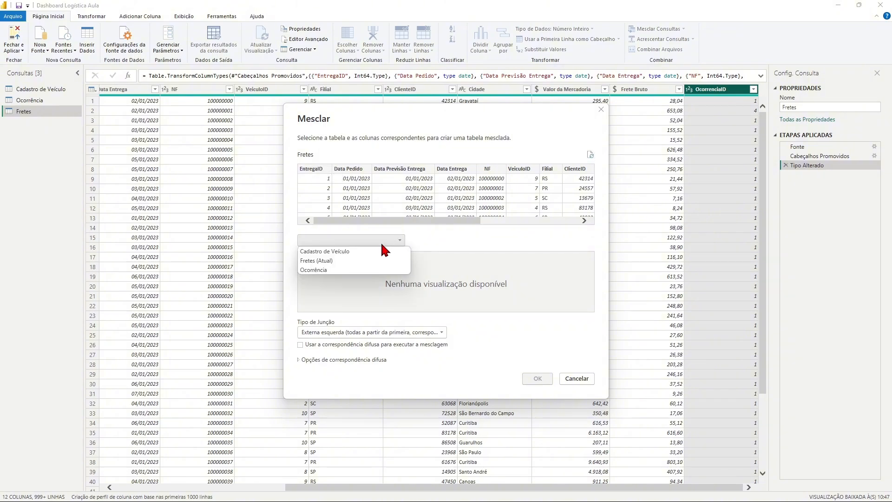
left_click(327, 270)
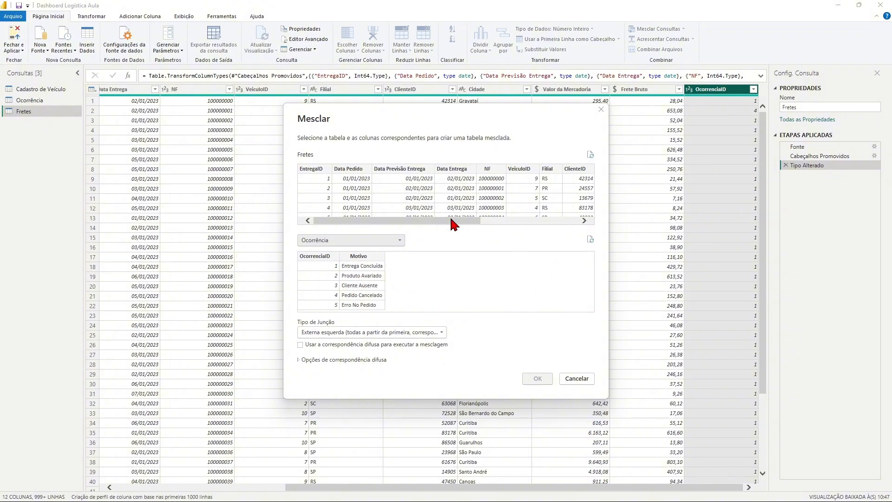
left_click_drag(451, 220, 565, 222)
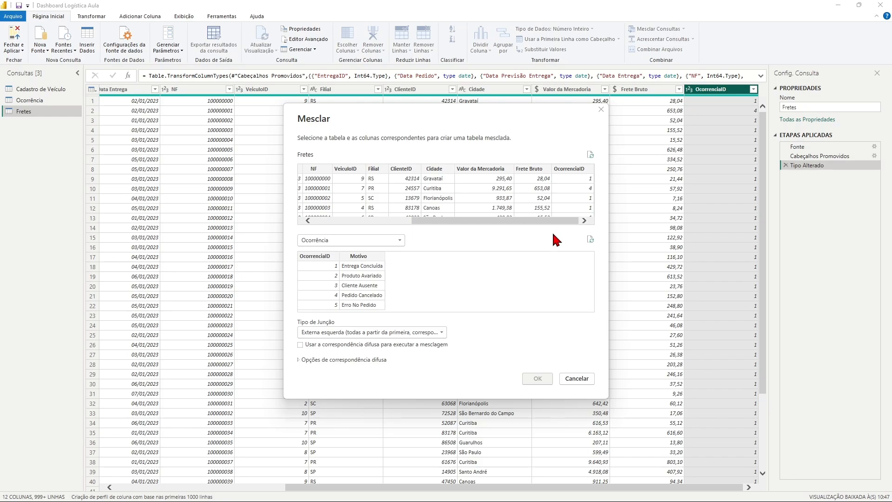
left_click(574, 172)
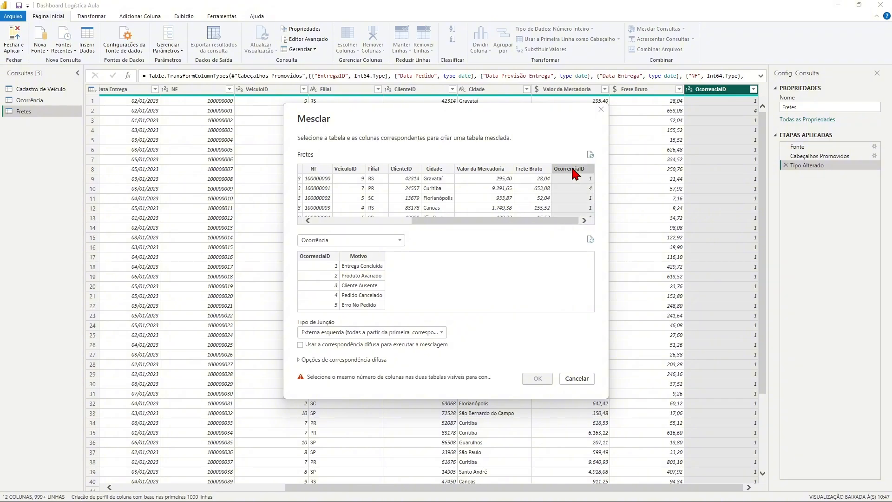
left_click(320, 258)
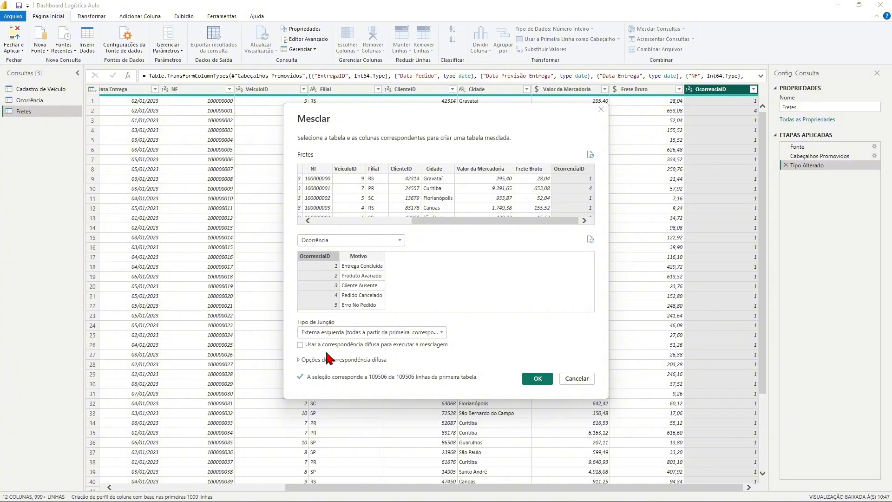
left_click(536, 379)
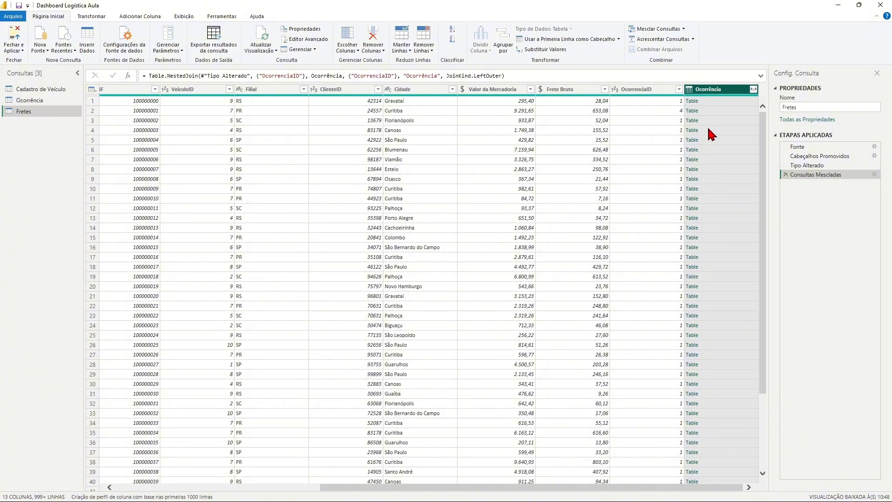
Step: Expand the merged Ocorrência column in Fretes to include only Motivo, keeping the original column name as prefix
left_click(754, 89)
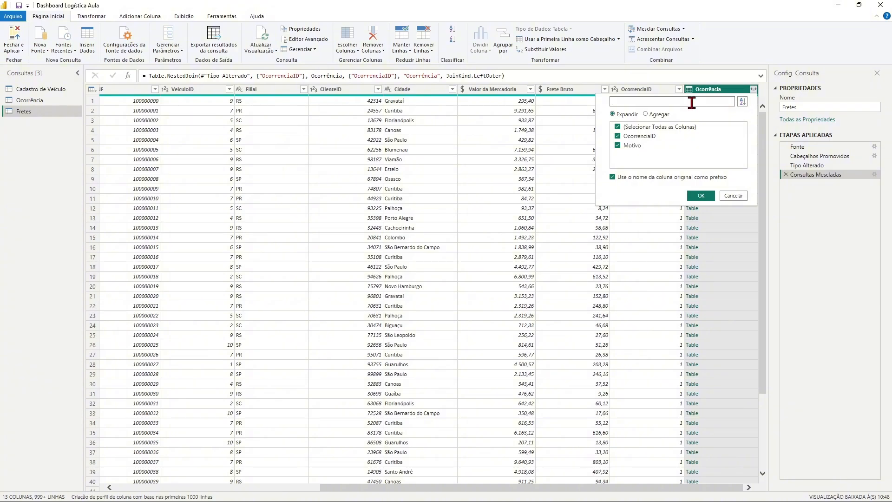
left_click(621, 127)
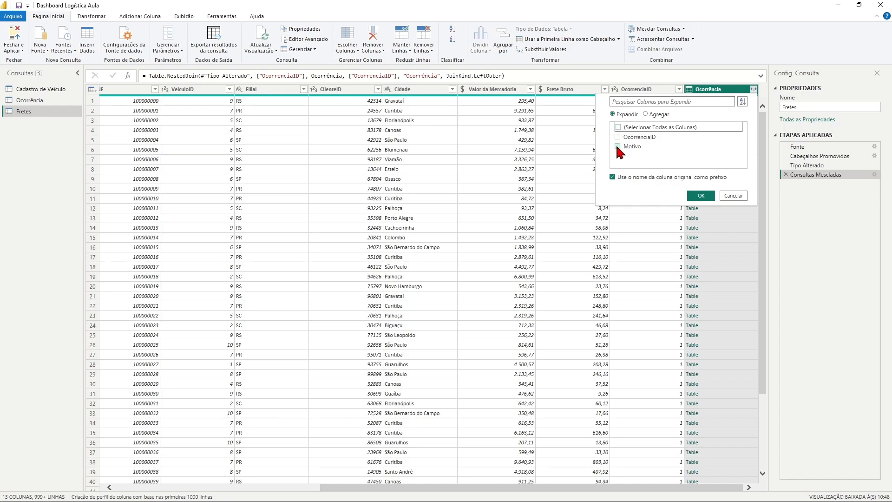
left_click(617, 146)
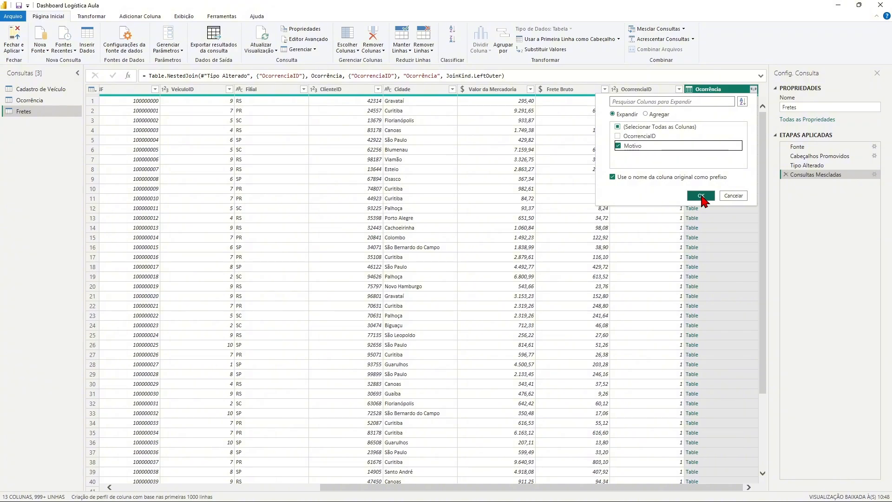
left_click(702, 196)
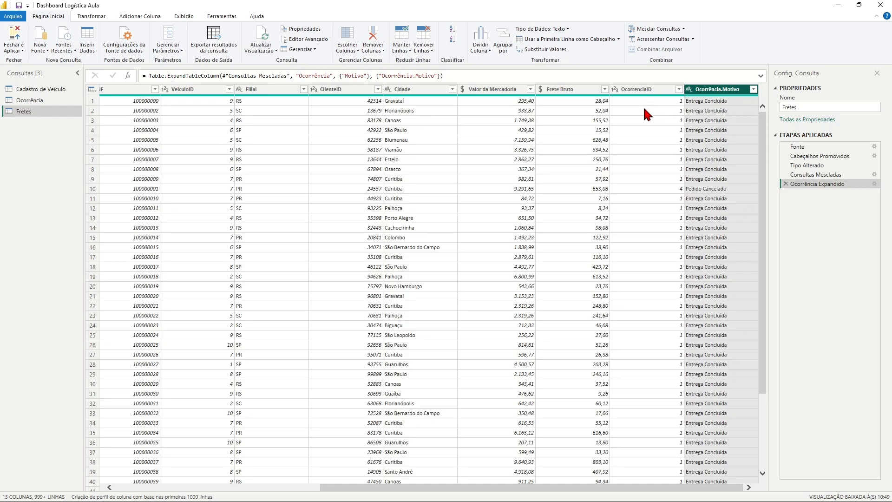
Step: Rename the expanded Ocorrência.Motivo column as Ocorrência
double_click(732, 89)
key("End")
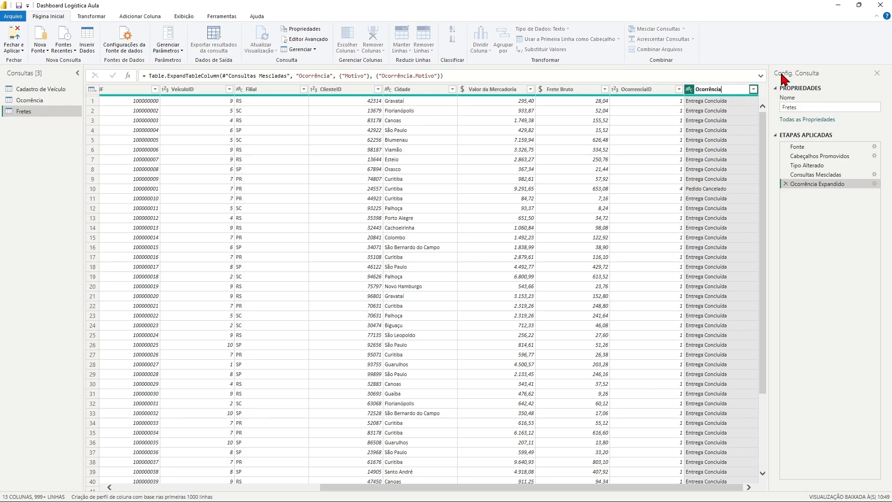
key("Return")
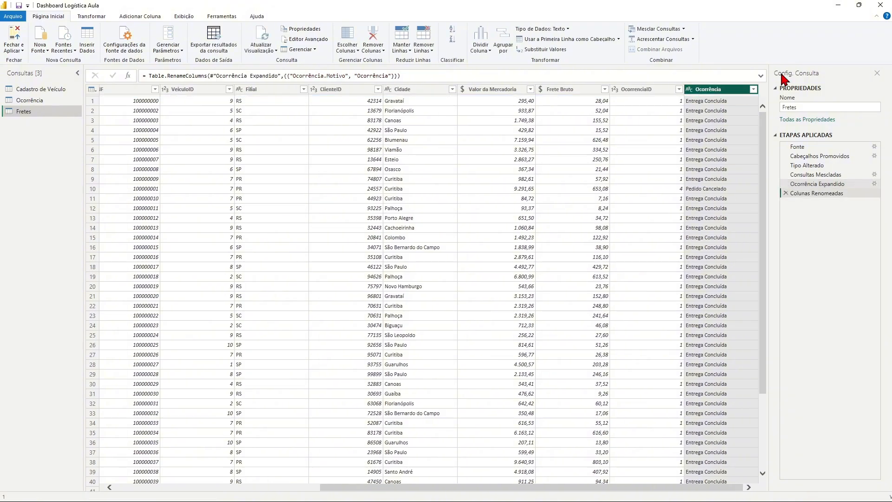
Step: Remove the OcorrenciaID column from the Fretes query
left_click(646, 92)
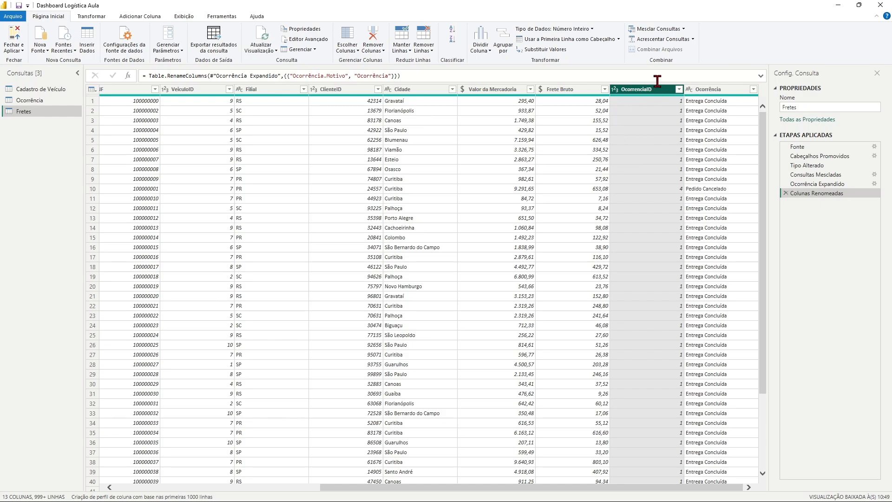
right_click(649, 94)
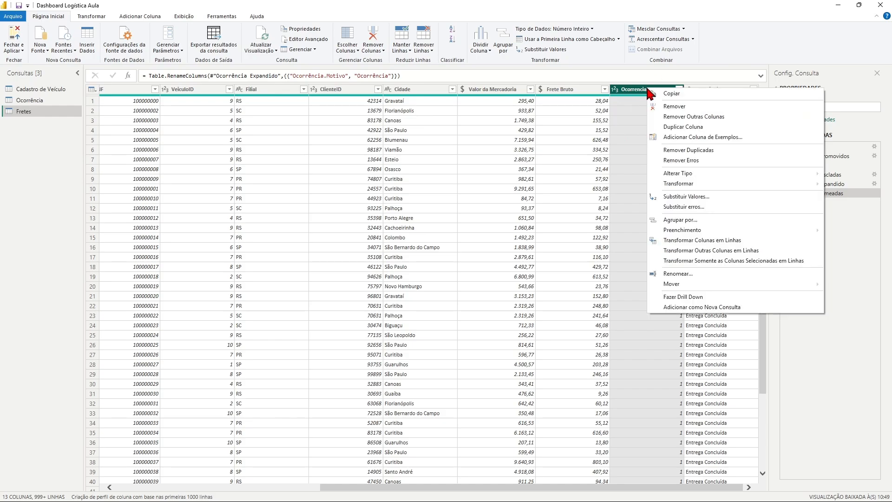
left_click(675, 107)
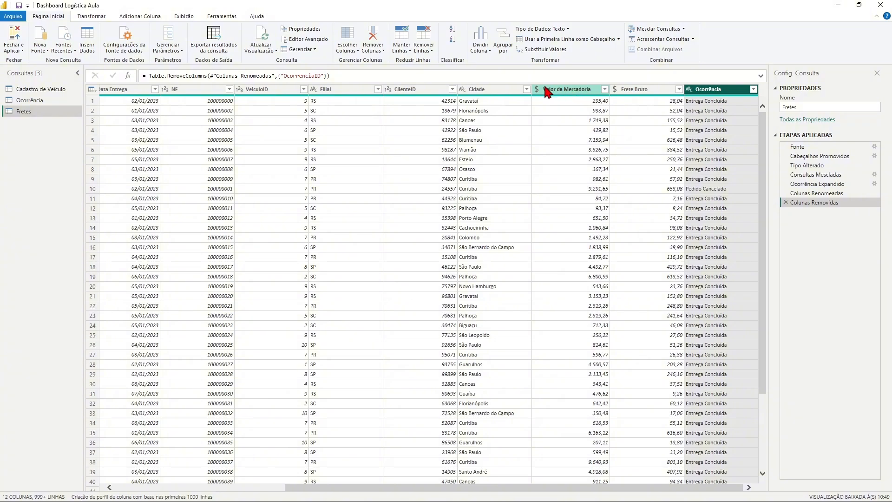
Step: Remove the Valor da Mercadoria and Frete Bruto columns together, and undo all column removals by deleting the Colunas Removidas step
left_click(568, 92)
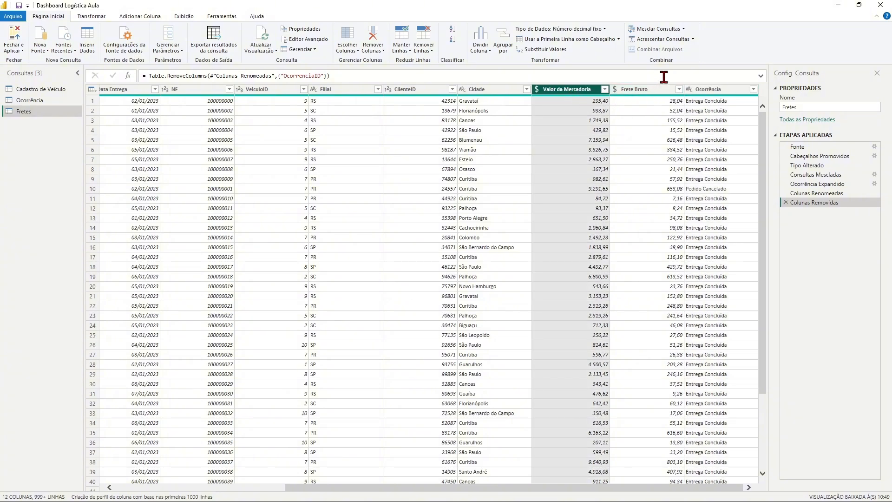
left_click(649, 92, "ctrl")
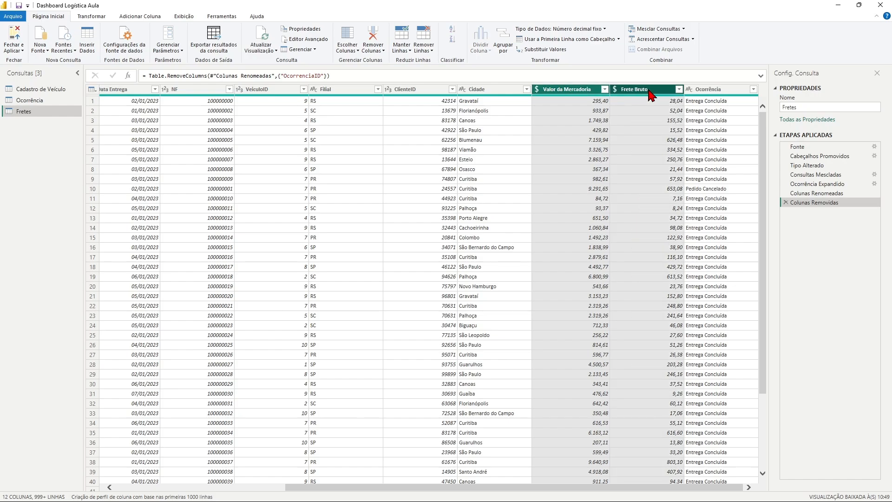
right_click(649, 92)
left_click(702, 114)
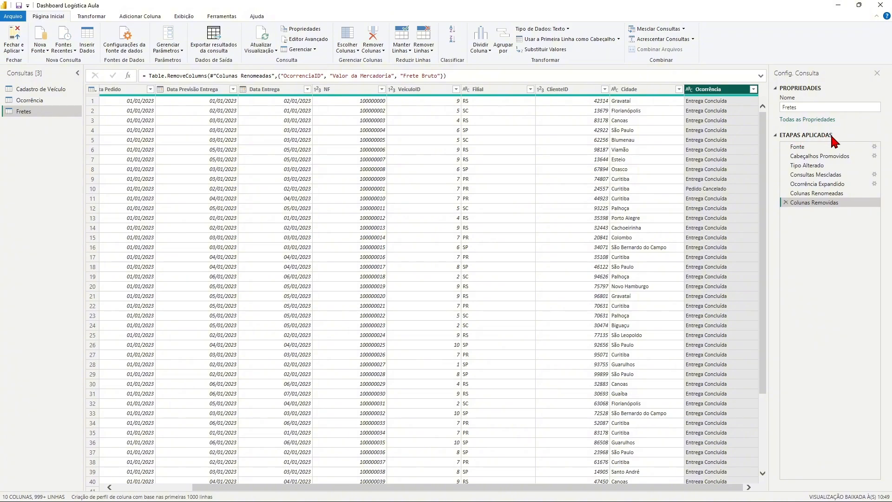
left_click(786, 203)
Step: Remove only the Valor da Mercadoria and Frete Bruto columns from Fretes, leaving OcorrenciaID in the table
left_click_drag(576, 487, 783, 462)
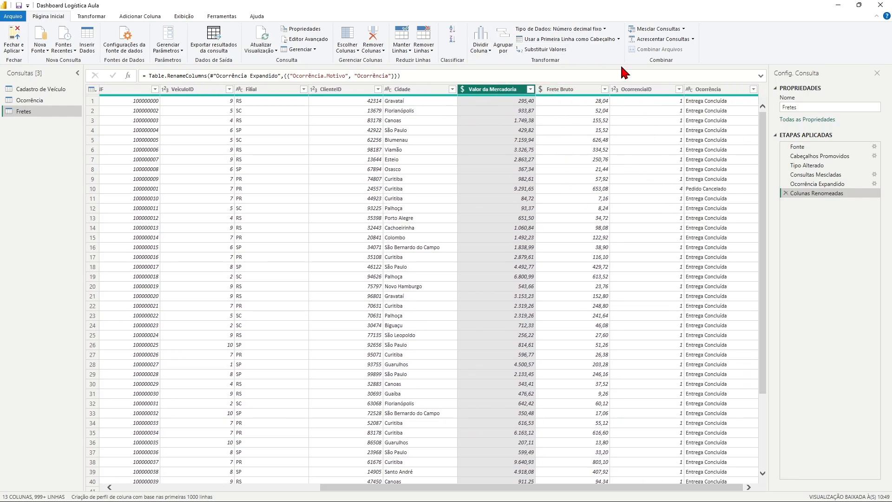
left_click(557, 89, "ctrl")
right_click(554, 90)
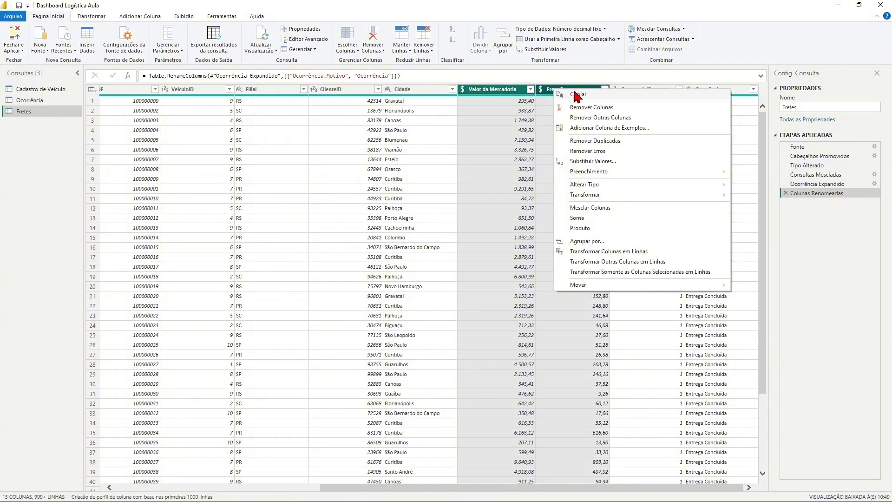
left_click(594, 108)
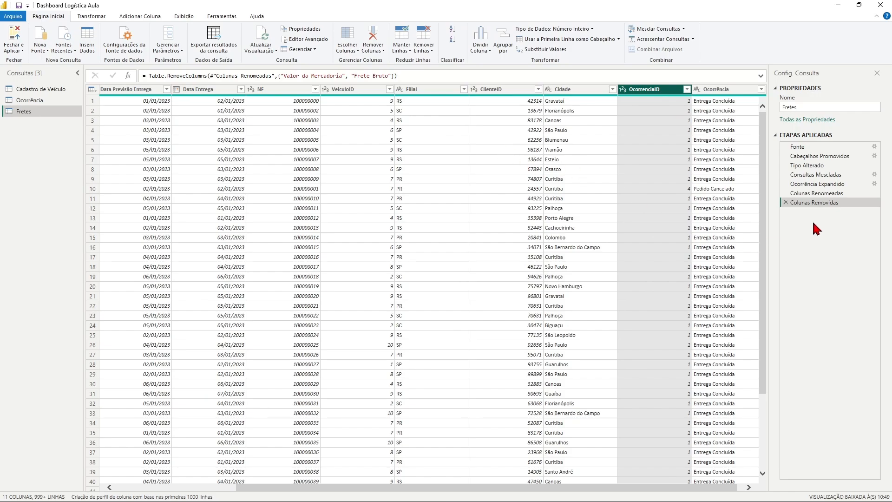
Step: Review the Fretes table at the applied steps Colunas Renomeadas, Colunas Removidas and Consultas Mescladas
left_click(820, 195)
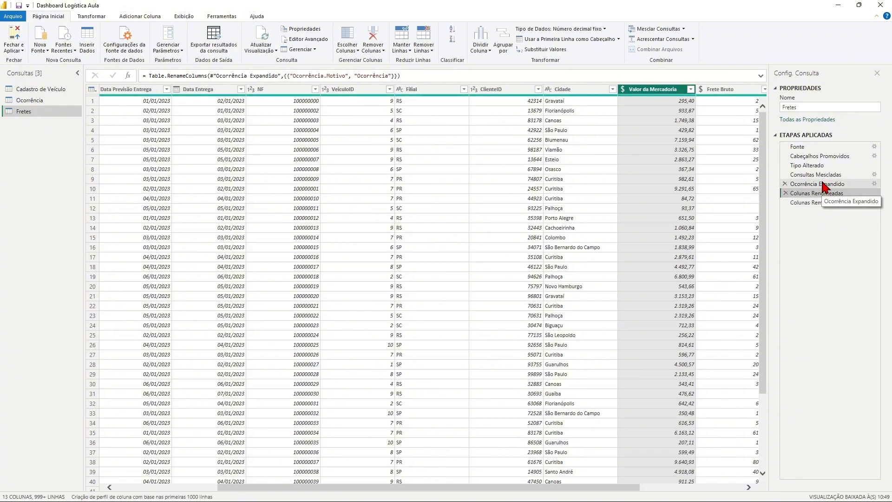
left_click(818, 204)
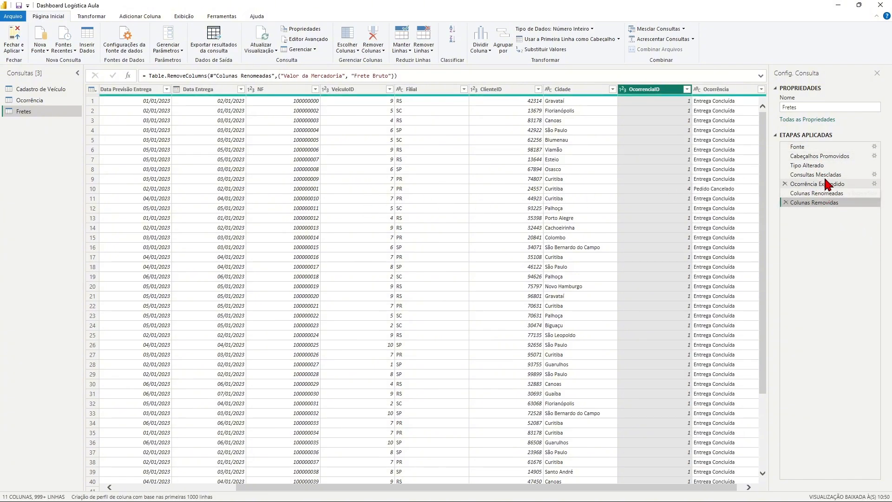
left_click(817, 175)
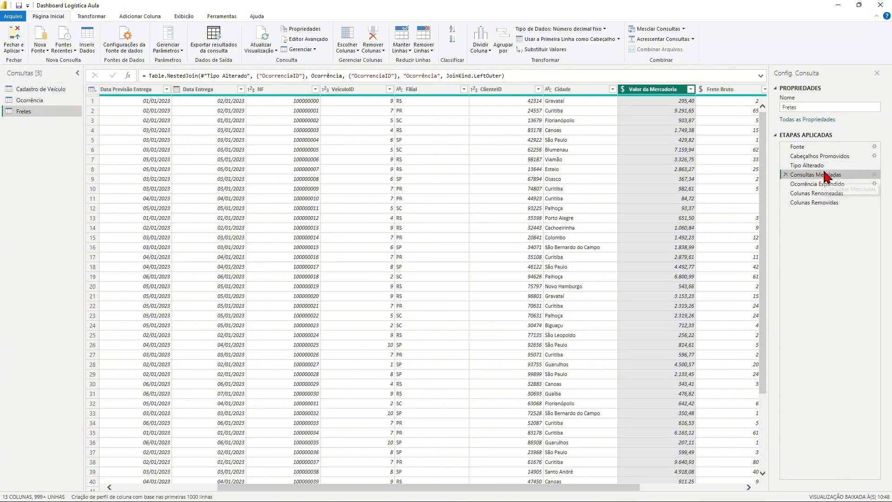
Step: Disable loading of the Ocorrência query into the report
left_click(819, 204)
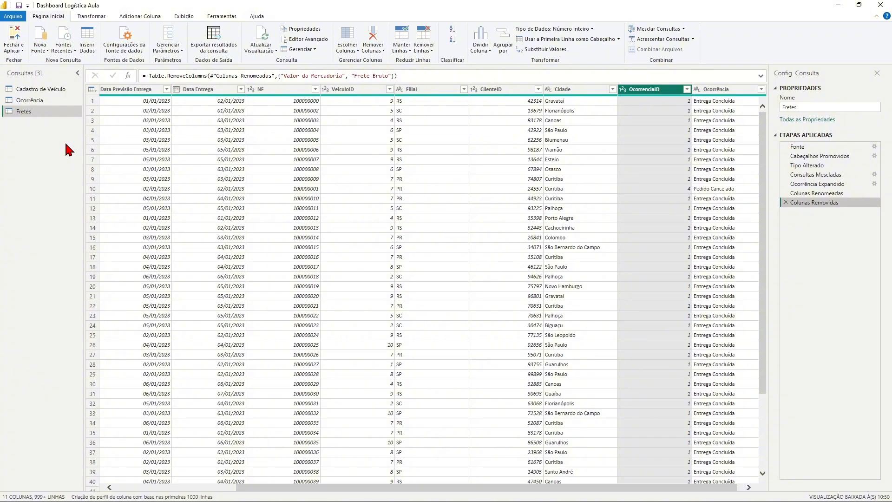
left_click(37, 100)
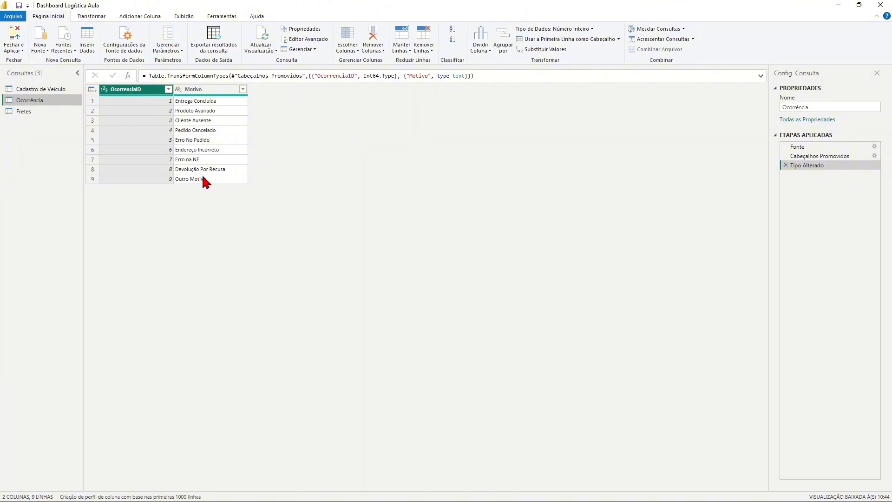
right_click(37, 102)
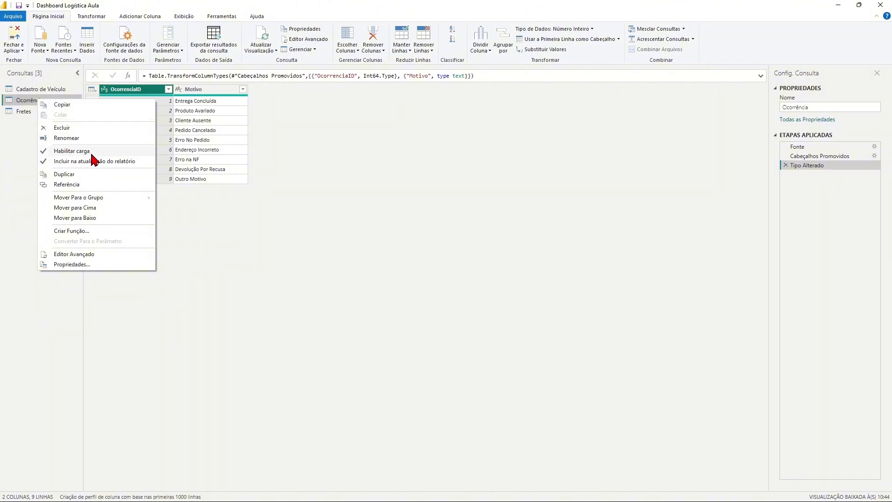
left_click(75, 153)
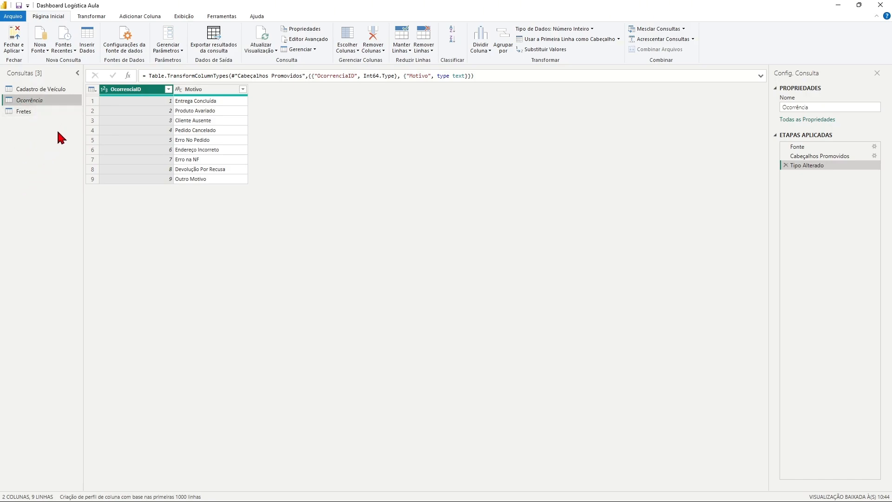
left_click(22, 51)
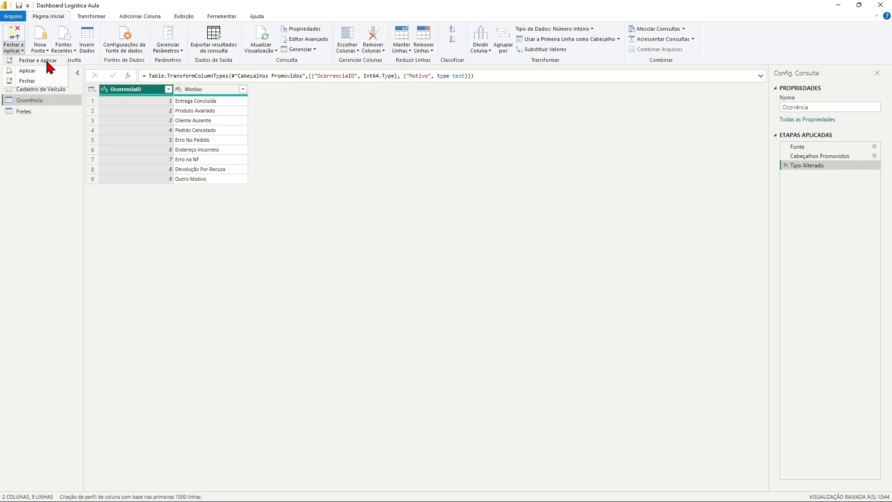
left_click(35, 140)
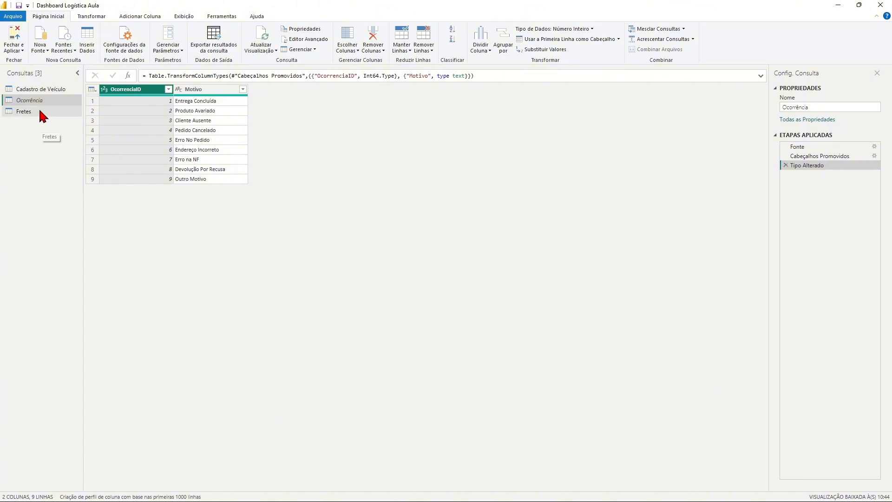
Step: Rename the Fretes query as fFretes
double_click(39, 111)
left_click(19, 111)
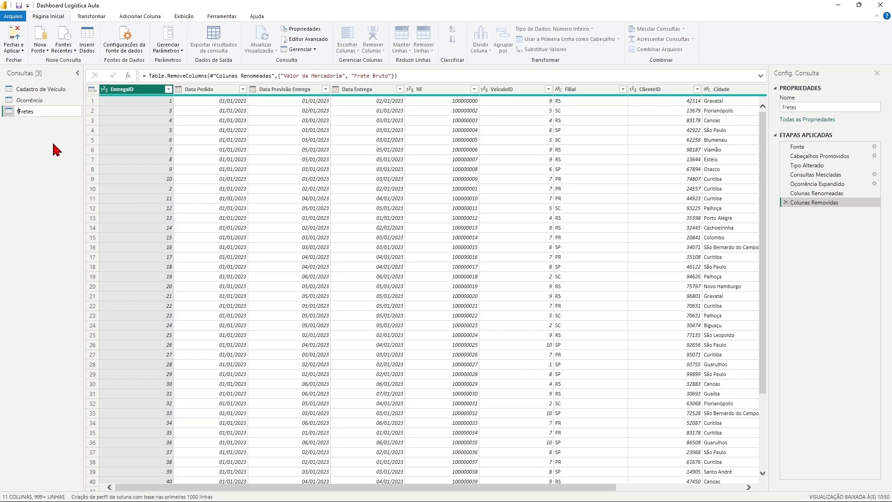
left_click(42, 91)
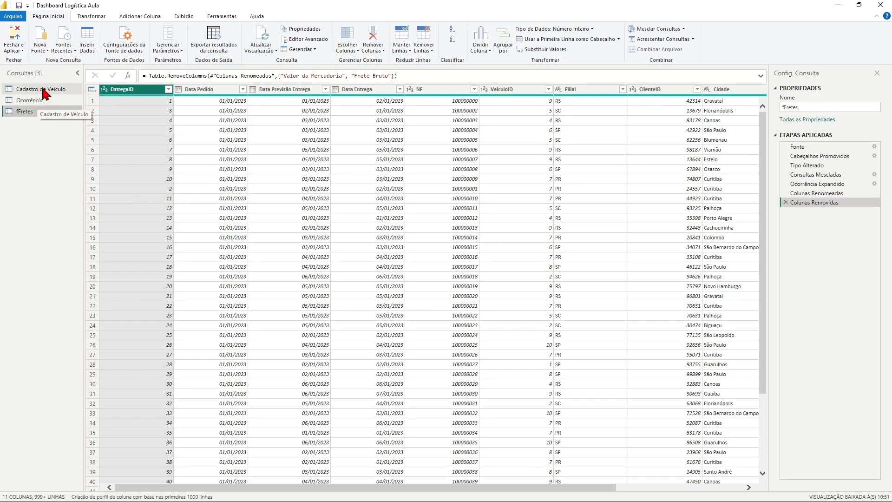
Step: Rename the Cadastro de Veículo query as dCadastroVeículo
double_click(46, 90)
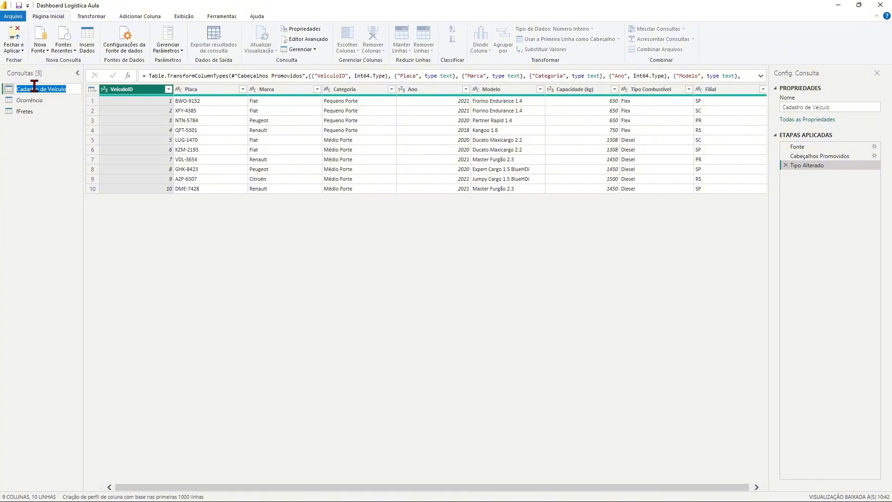
left_click(16, 89)
type("d")
key("BackSpace")
key("BackSpace")
key("BackSpace")
left_click(47, 117)
key("Return")
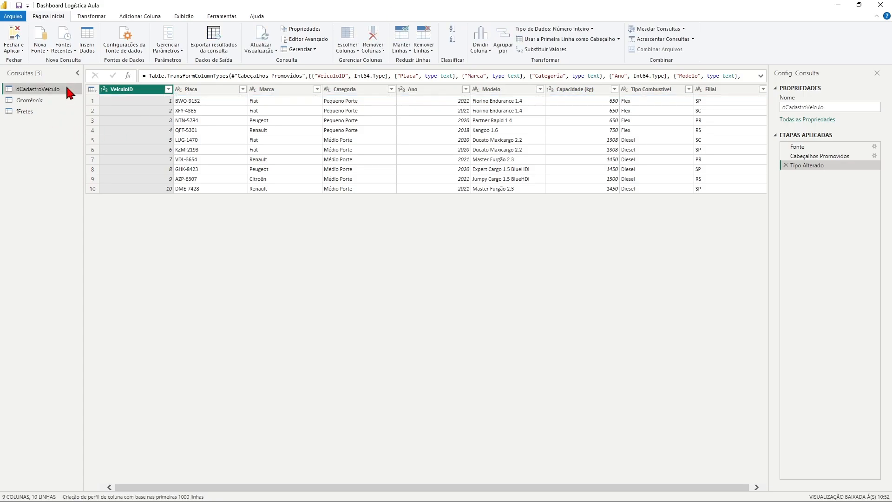
Step: Close Power Query and apply the pending query changes to the report
left_click(14, 49)
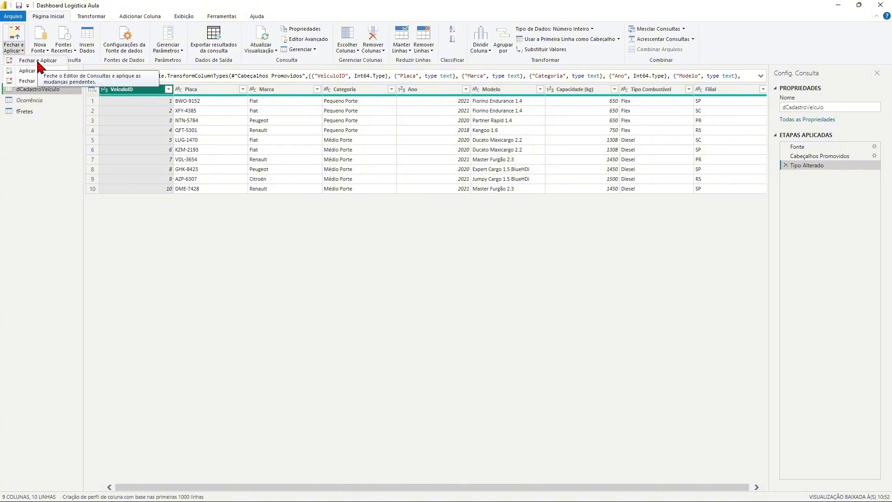
left_click(38, 63)
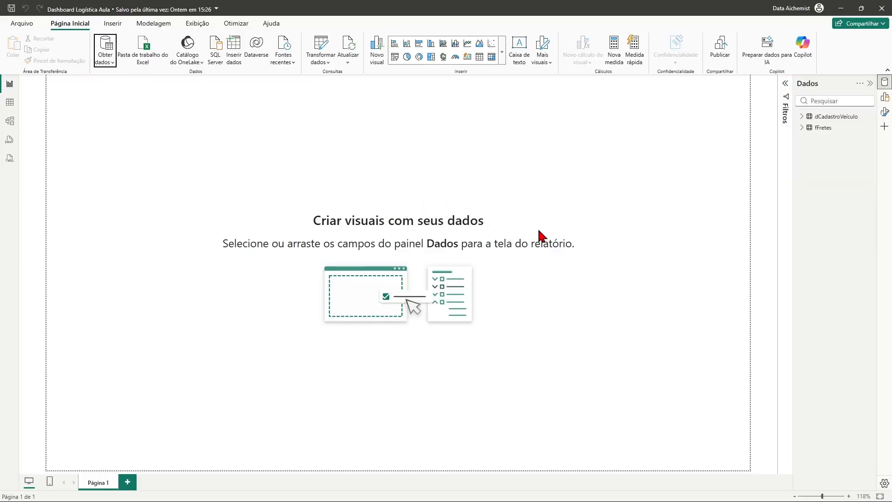
Step: Review the fields and data rows of the dCadastroVeículo and fFretes tables
left_click(805, 119)
left_click(802, 230)
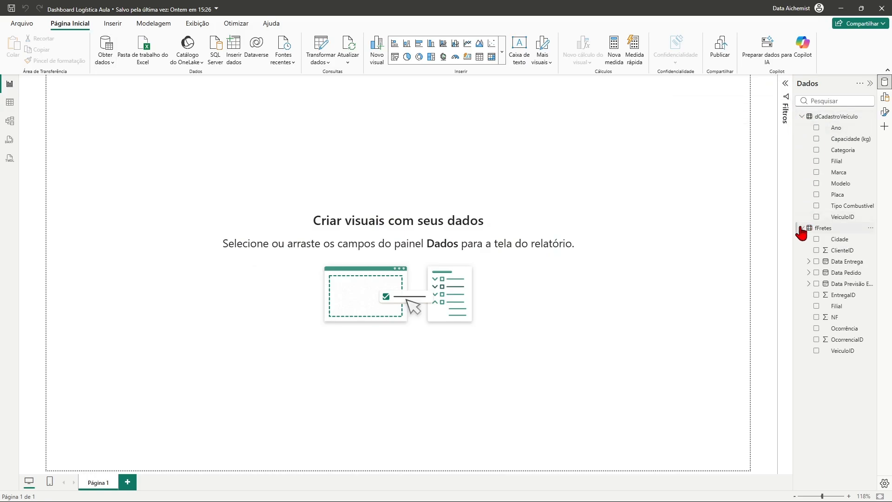
left_click(802, 230)
left_click(801, 116)
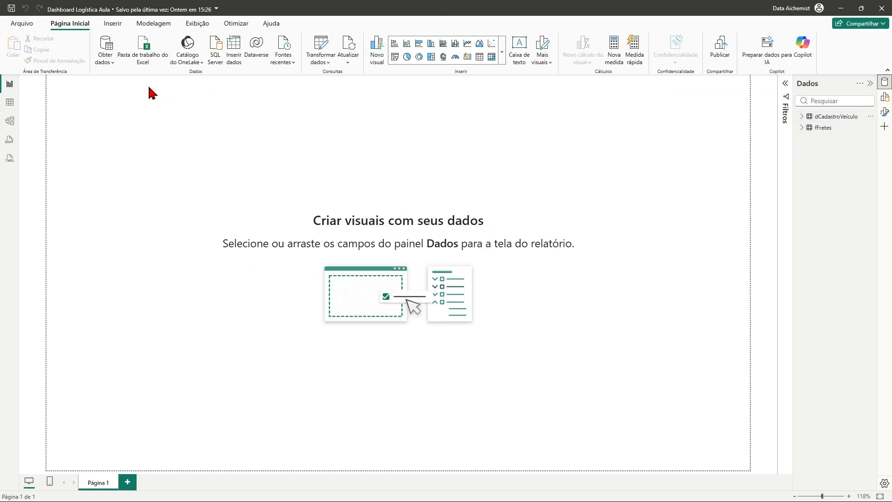
left_click(14, 105)
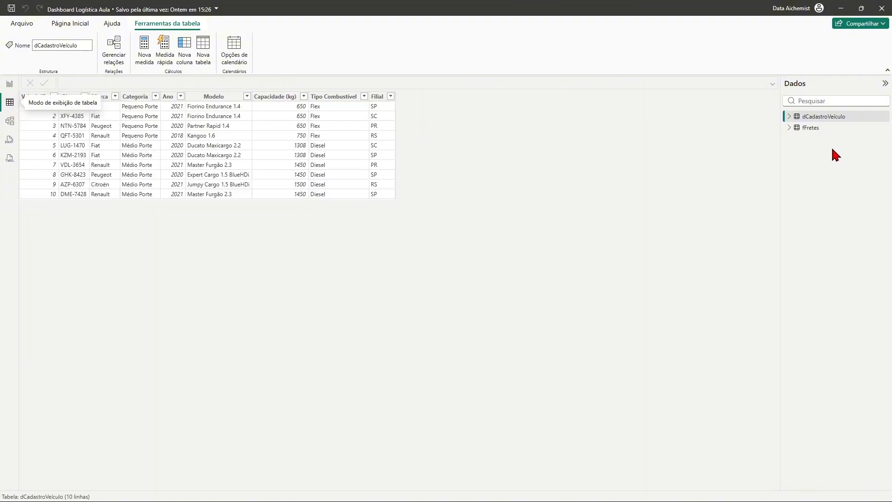
left_click(822, 127)
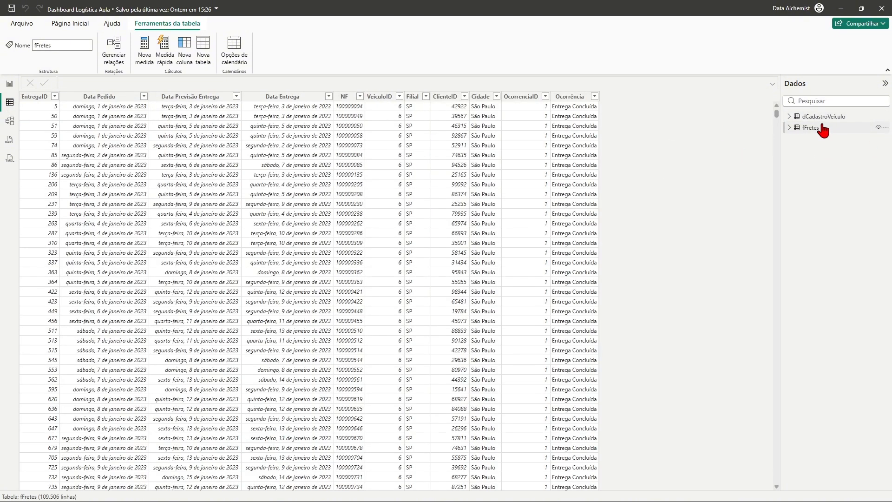
left_click(823, 119)
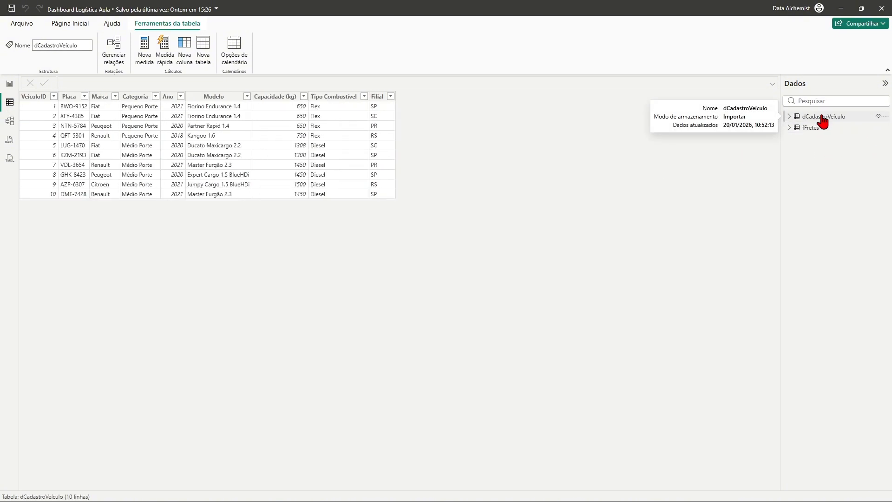
left_click(826, 130)
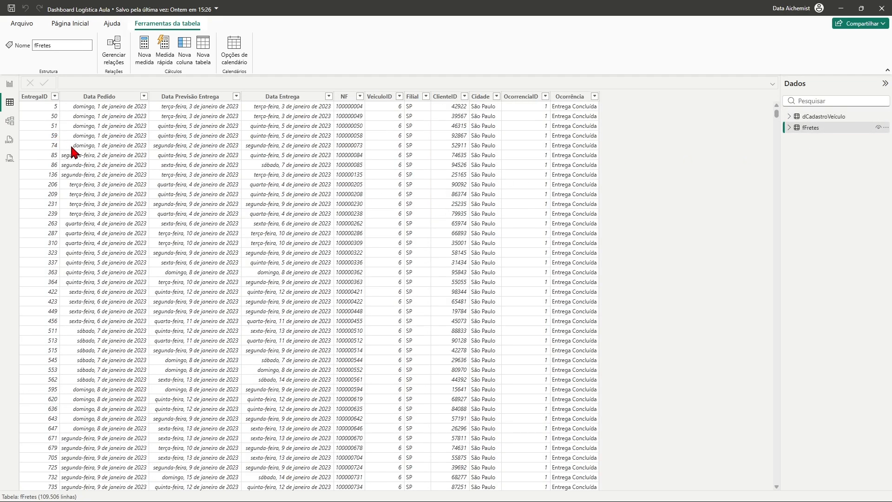
Step: Move the dCadastroVeículo table farther from fFretes in the model diagram to expose their relationship line
left_click(10, 120)
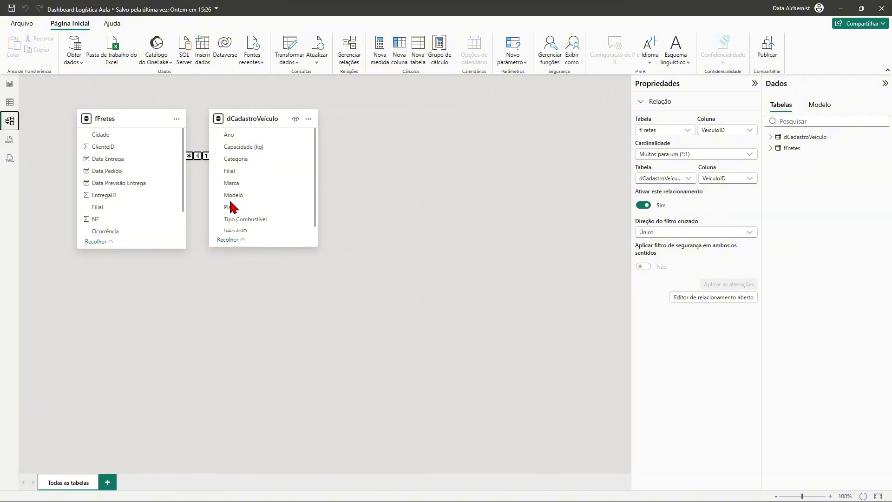
left_click_drag(253, 117, 331, 120)
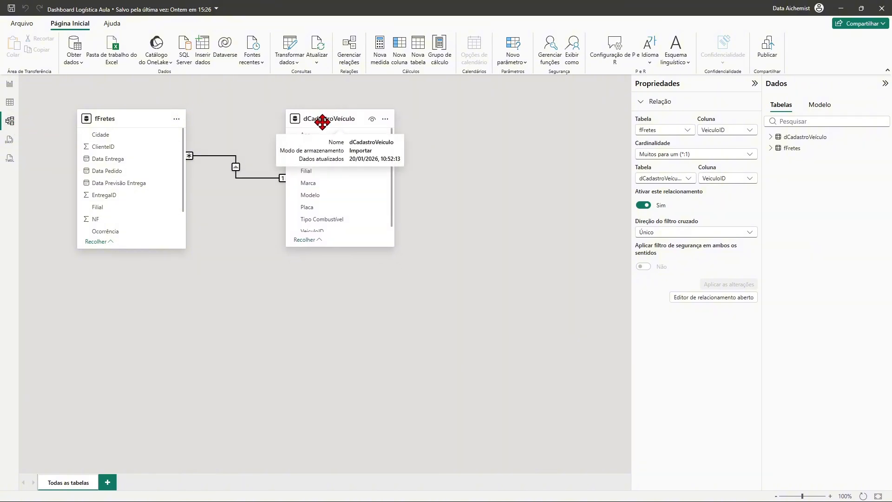
Step: Create a new calculated table and start its DAX formula with the name dCalendario
left_click(10, 103)
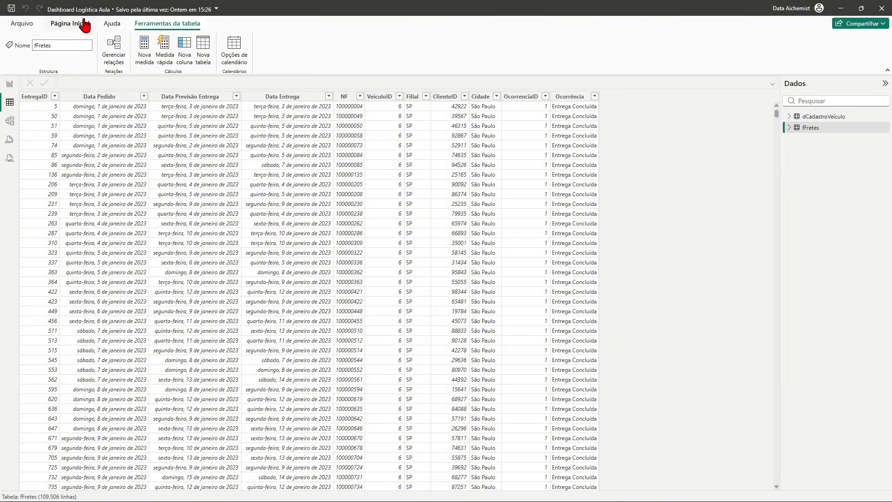
left_click(201, 62)
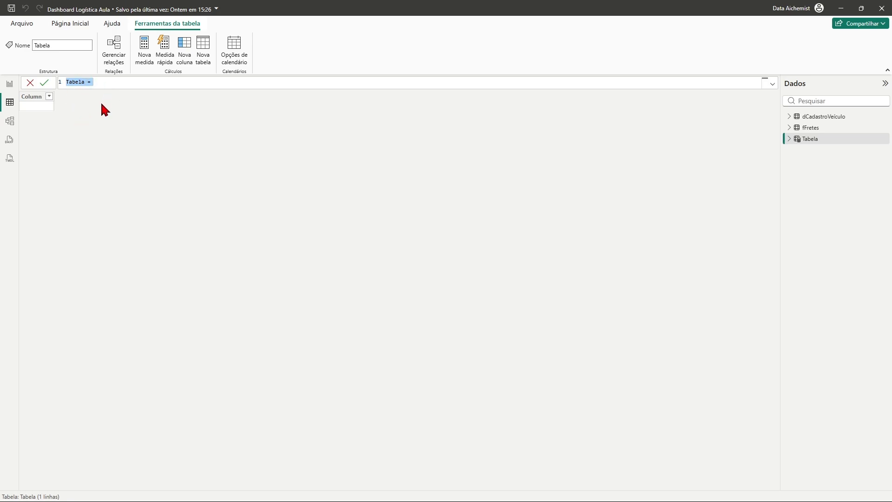
scroll(106, 83, "up", 1, "ctrl")
scroll(112, 89, "up", 3, "ctrl")
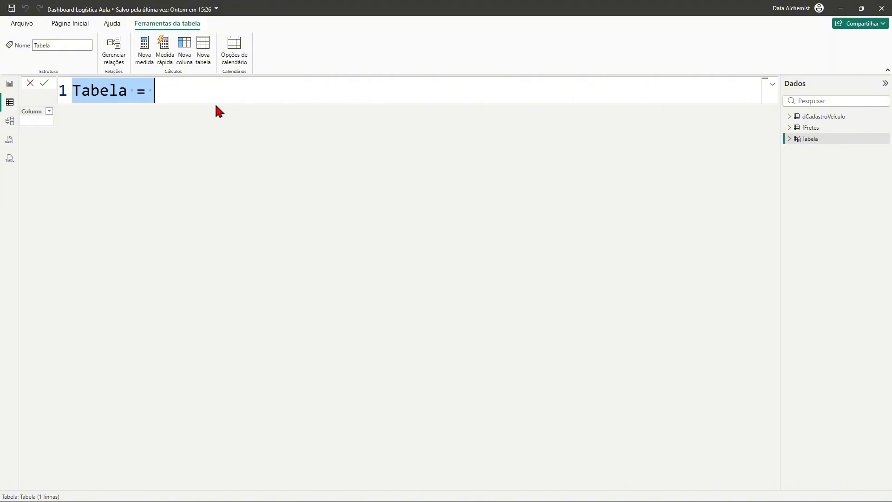
type("d")
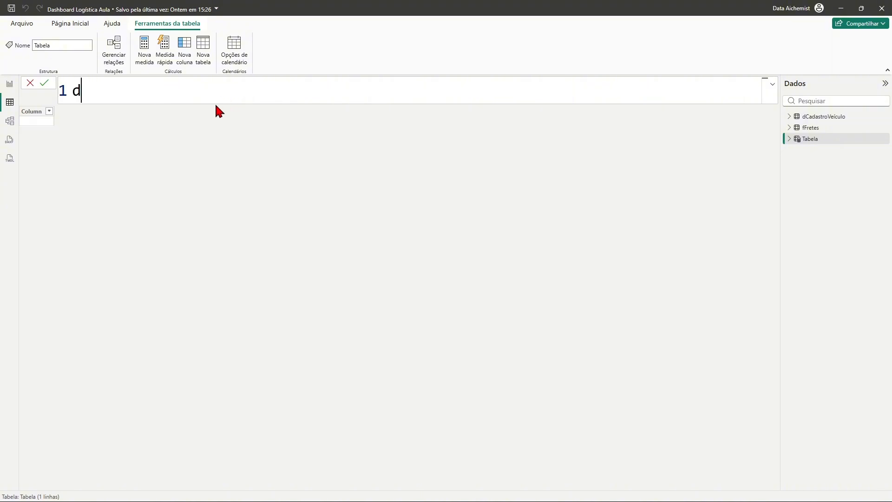
type("Calendario =")
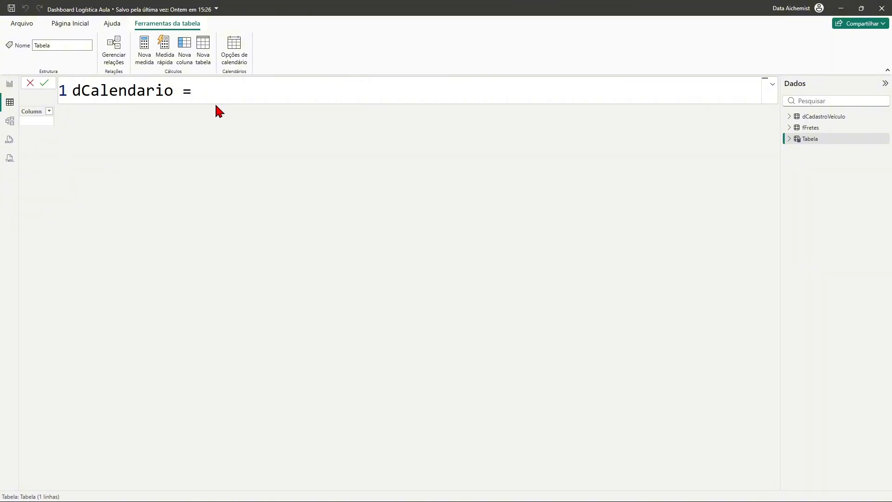
Step: Start an ADDCOLUMNS function on a new line of the dCalendario formula, with CALENDARAUTO() as its table argument
key("shift+Return")
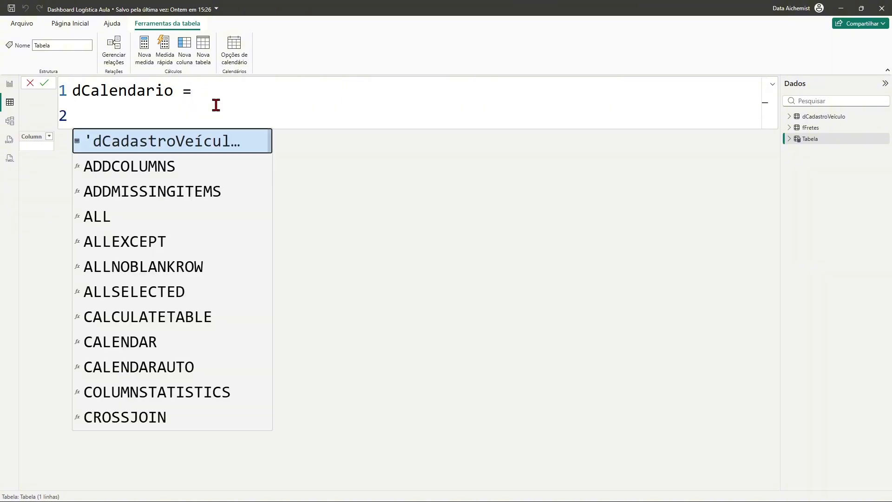
type("add")
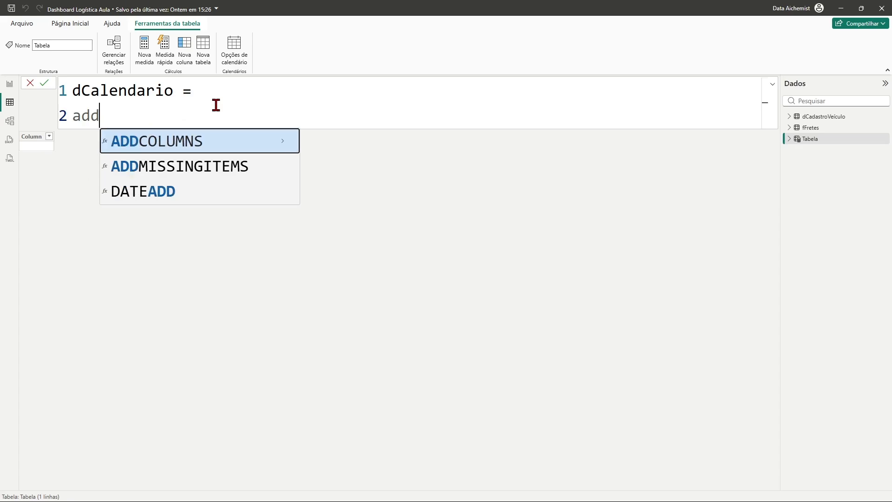
left_click(176, 145)
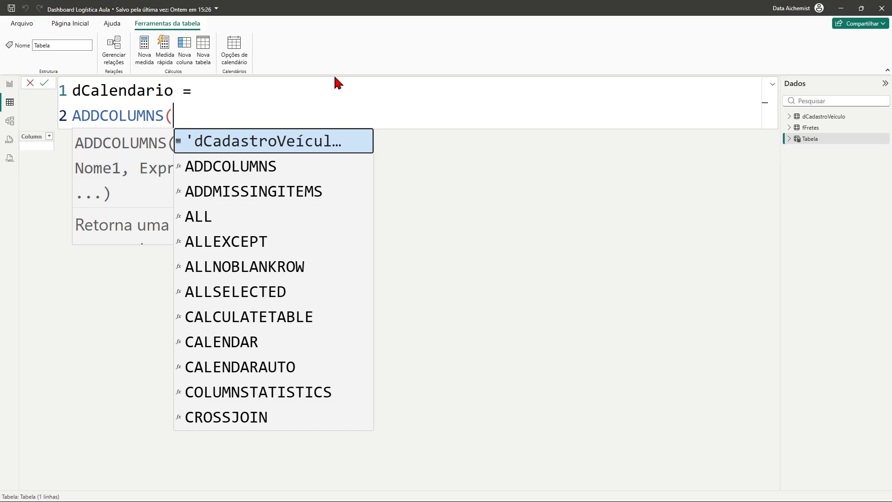
key("shift+Return")
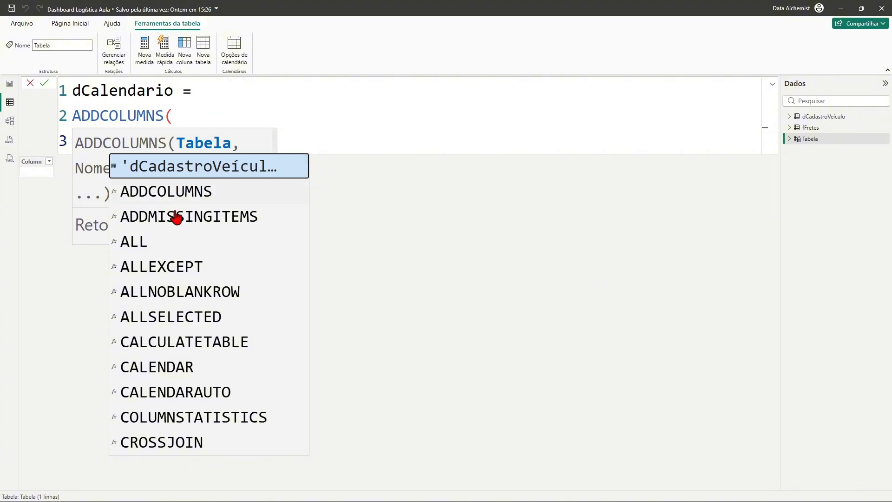
left_click(206, 116)
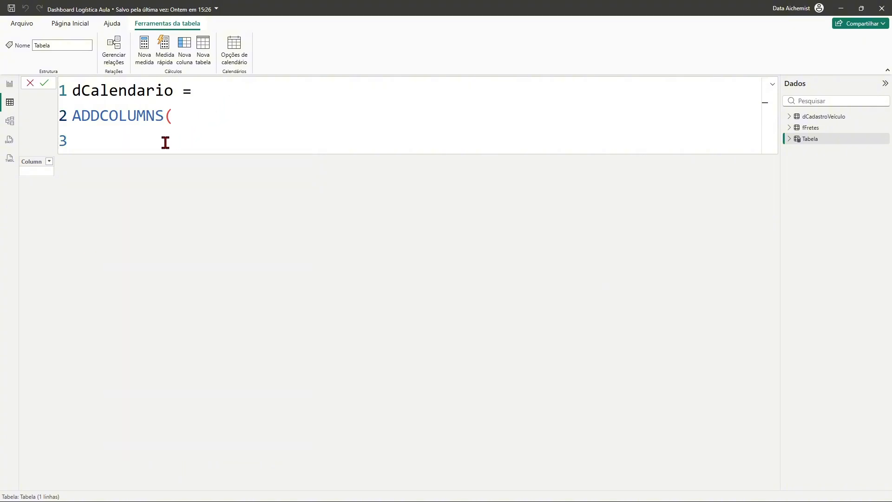
left_click(139, 141)
type("cale")
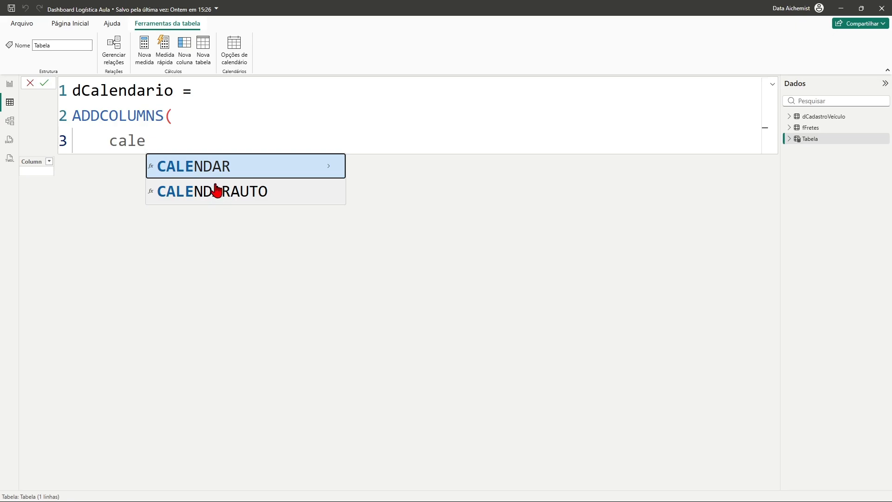
left_click(216, 196)
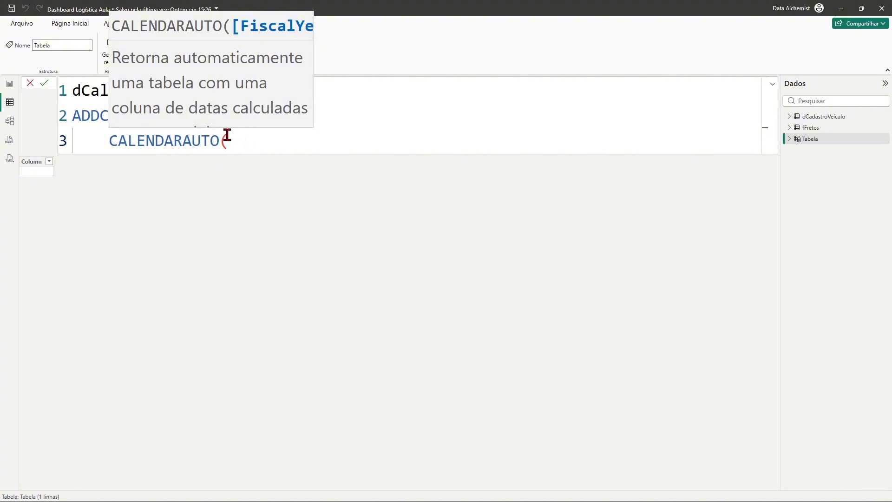
type(")")
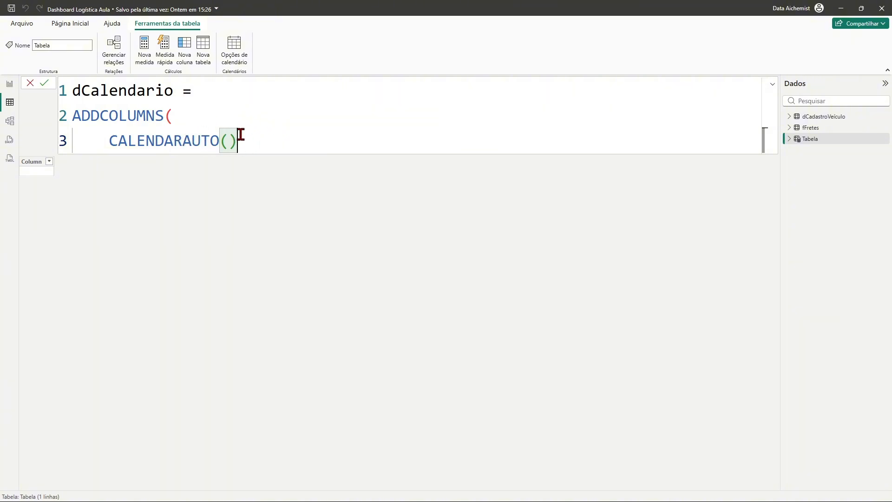
type(",")
Step: Add a first column name "Ano" to the ADDCOLUMNS function on a new line below CALENDARAUTO()
key("shift+Return")
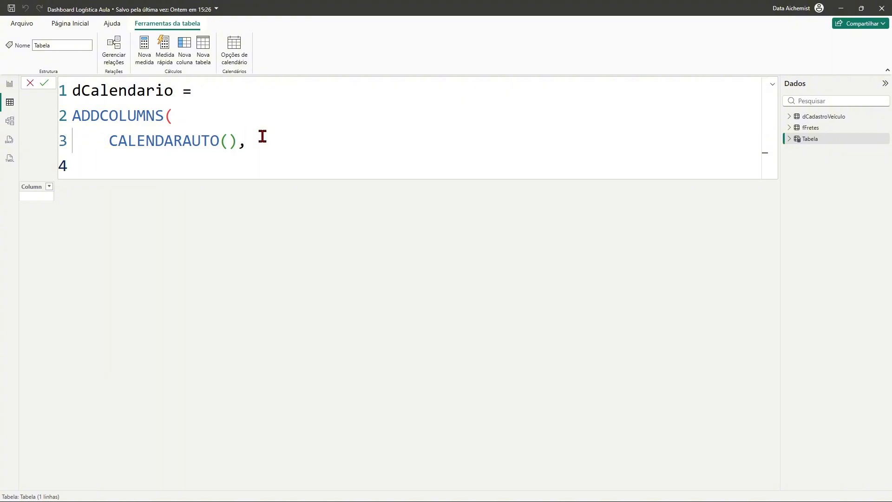
type("\"Ano\"")
type(",")
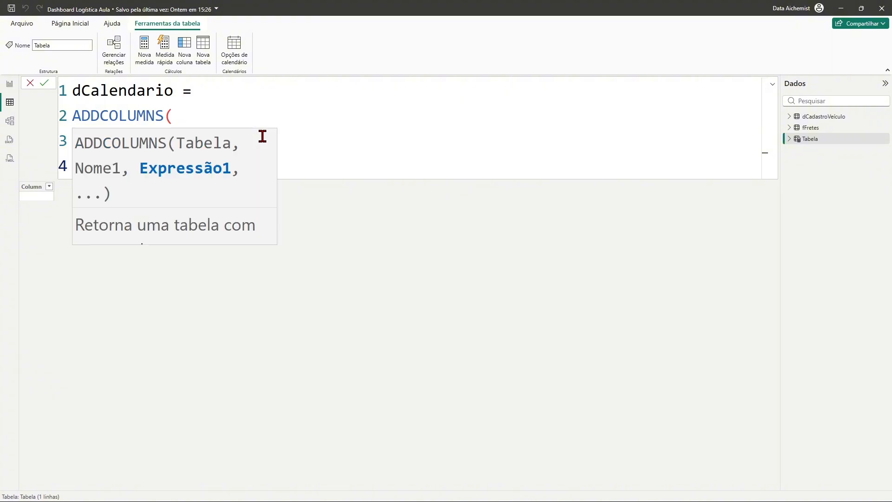
left_click(317, 134)
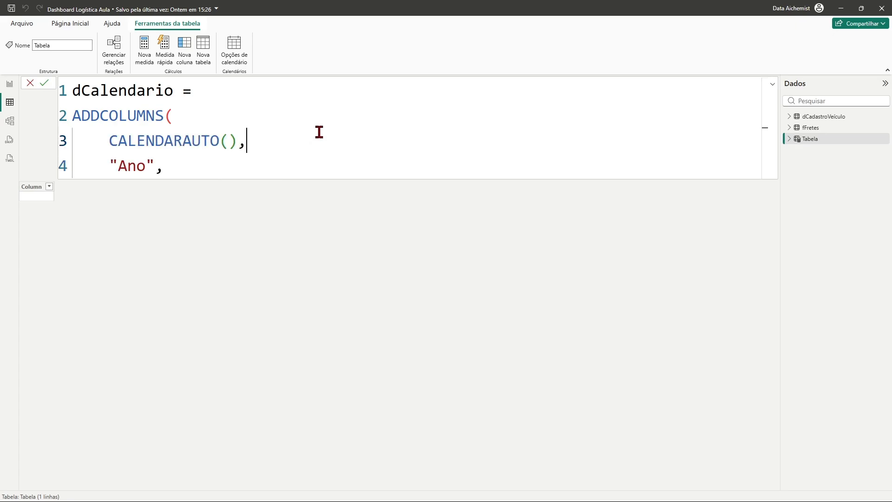
left_click(188, 173)
Step: Enter YEAR([Date]) as the expression for the "Ano" column in the dCalendario formula
type("Y")
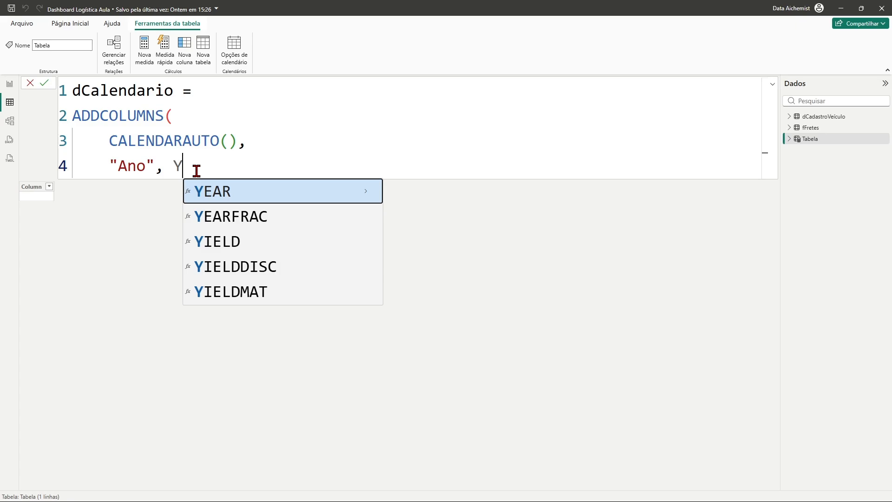
key("Tab")
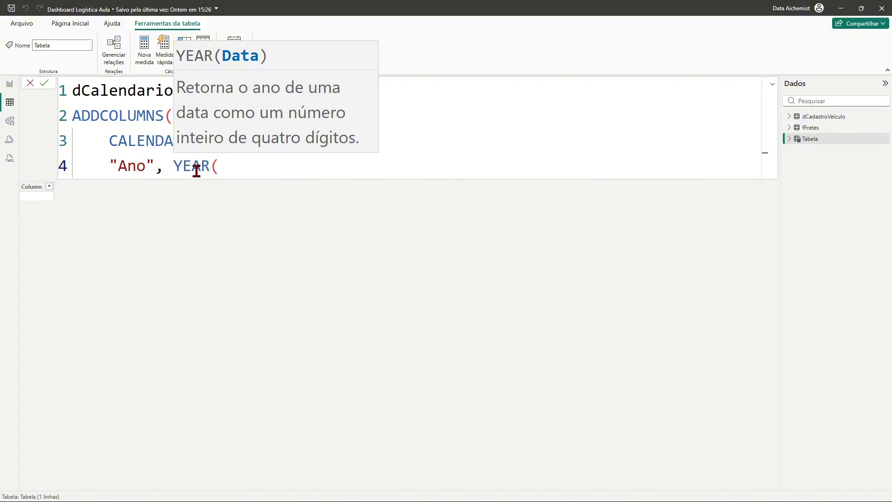
type("{")
key("BackSpace")
type("[")
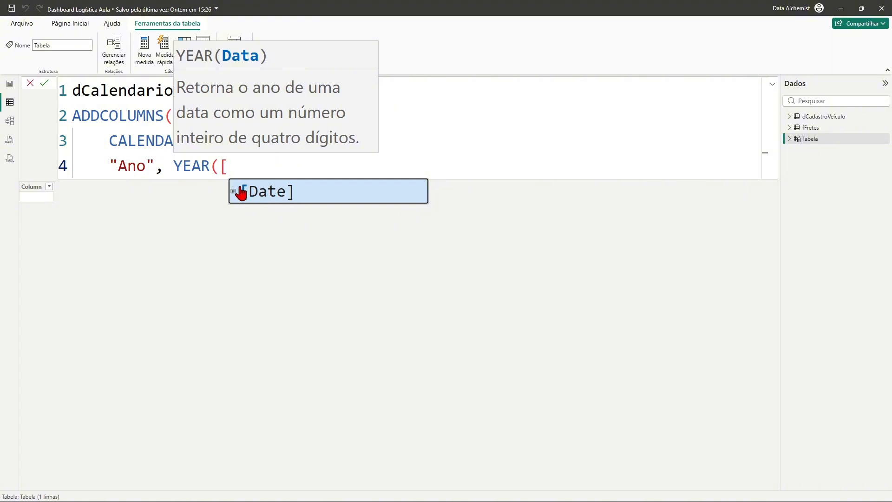
left_click(288, 191)
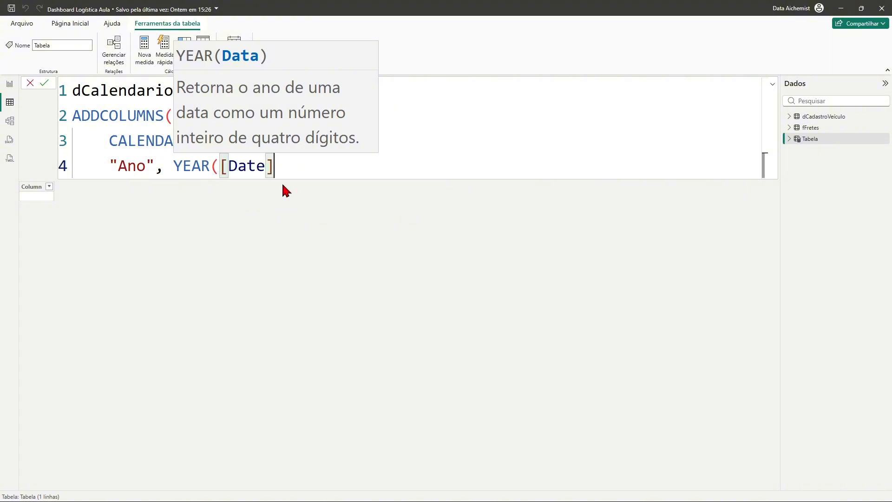
type(")")
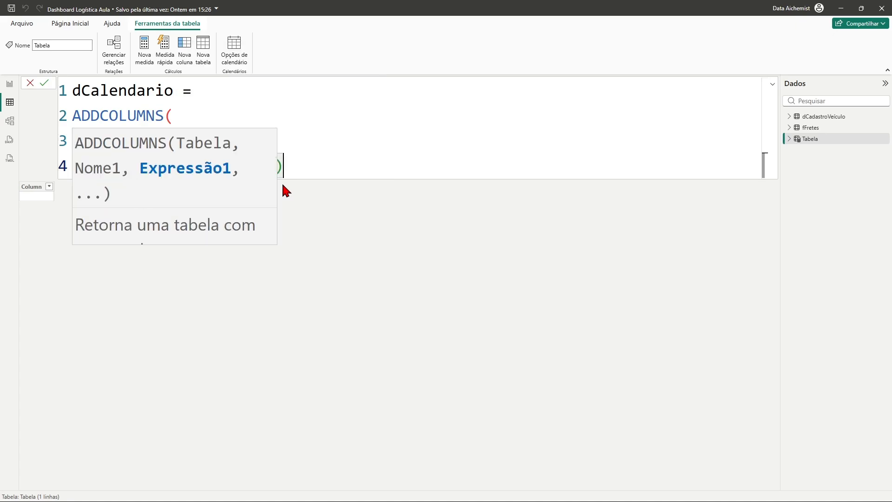
left_click(313, 139)
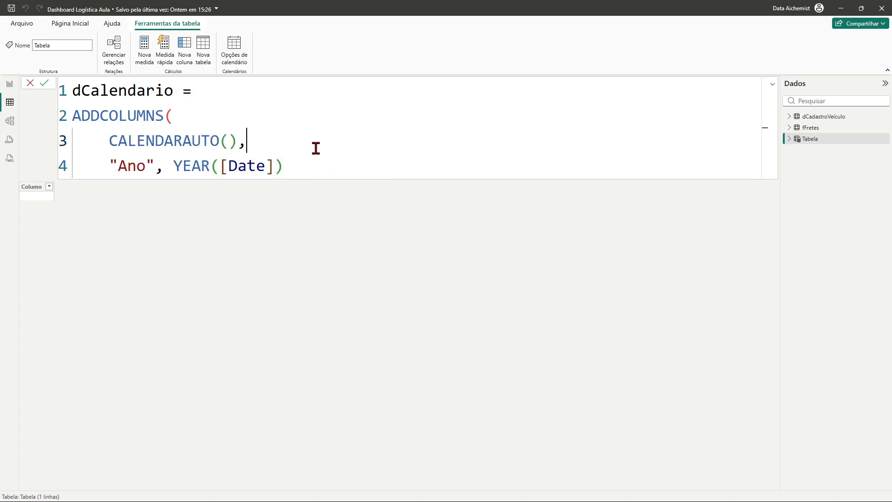
left_click(314, 159)
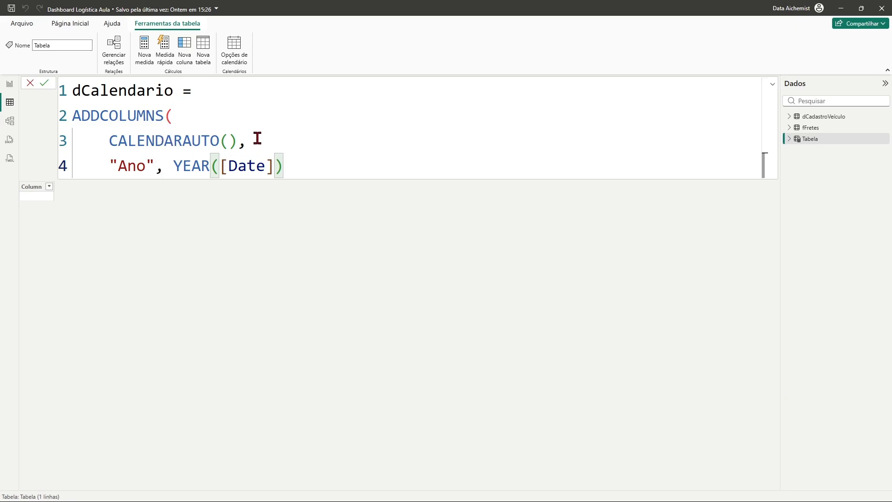
Step: Close the ADDCOLUMNS function with an unindented parenthesis on its own line and commit the dCalendario formula
key("shift+Return")
key("BackSpace")
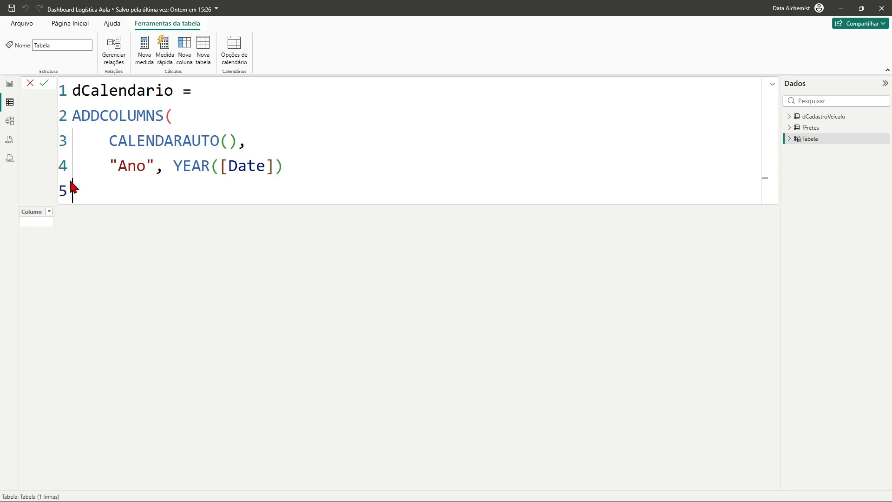
type(")")
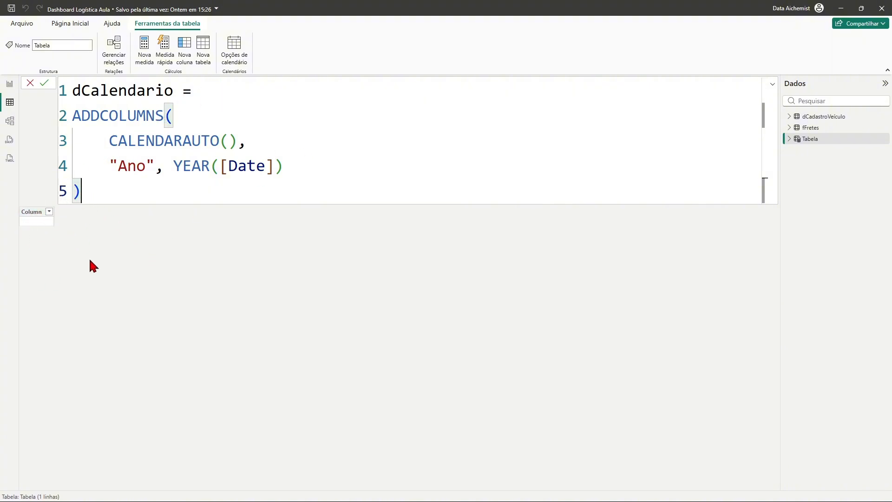
key("Return")
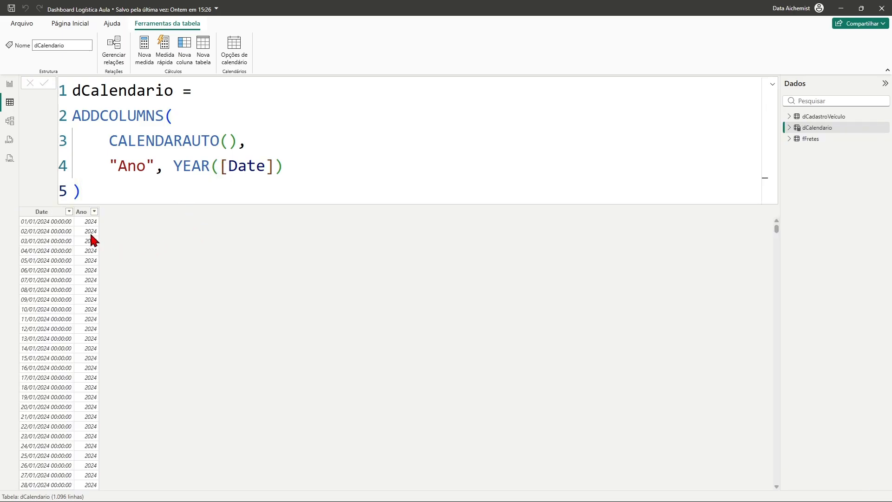
Step: Rename the Date column of dCalendario to Data and set its format to Short Date
left_click(64, 213)
double_click(46, 213)
left_click(53, 211)
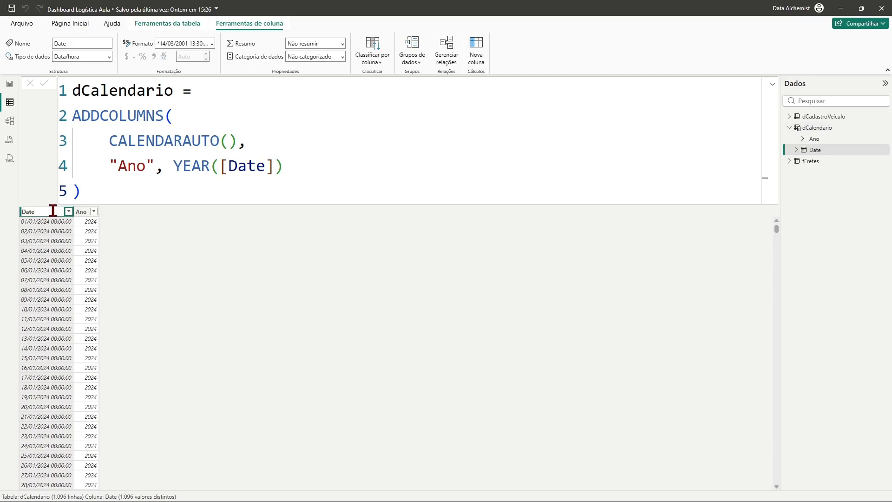
type("a")
key("Return")
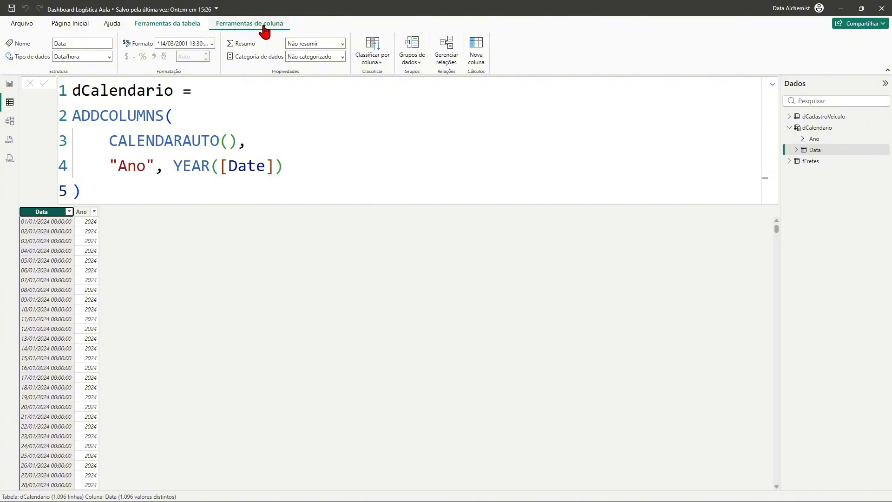
left_click(212, 44)
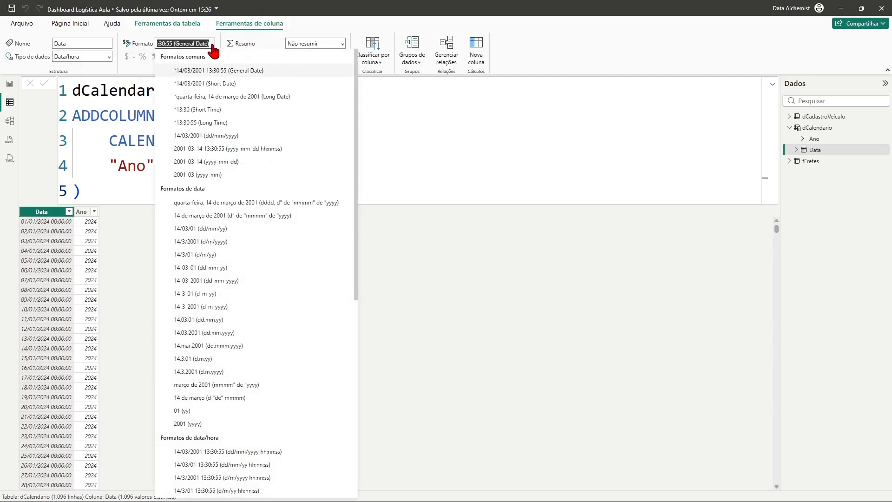
left_click(219, 86)
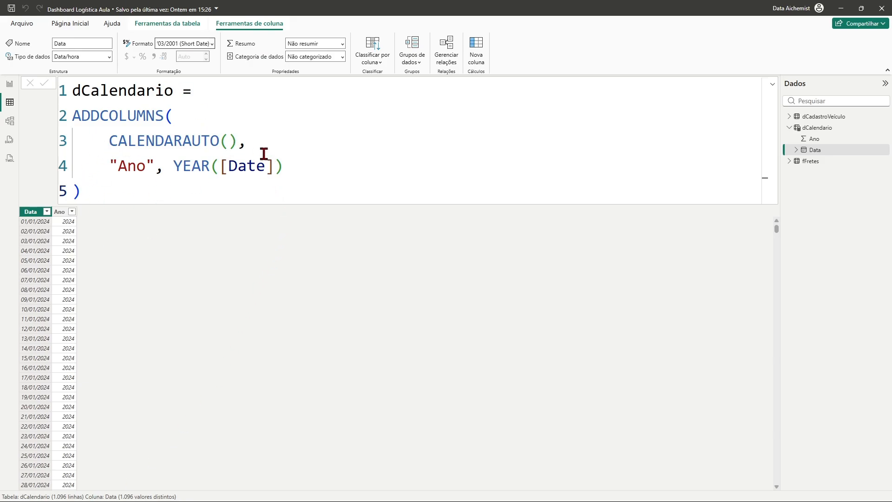
Step: Add a second column name "Trimestre" to the dCalendario formula on a new line after the "Ano" definition
left_click(289, 168)
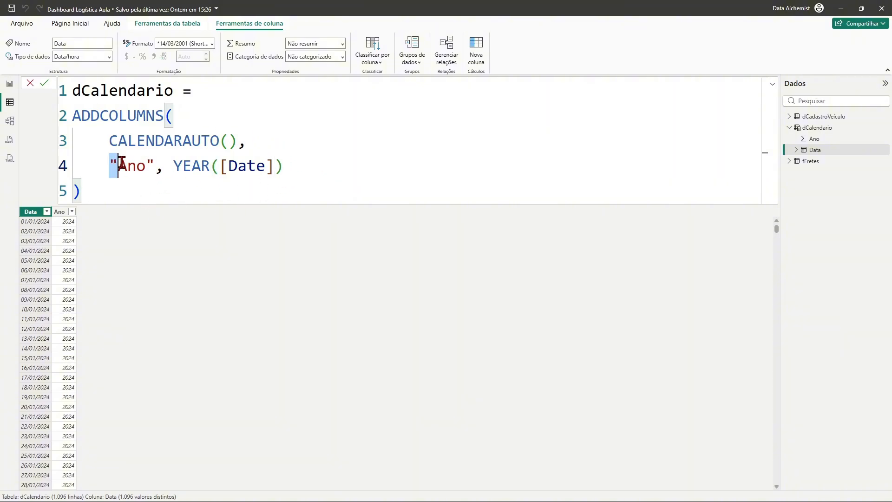
left_click_drag(112, 167, 279, 166)
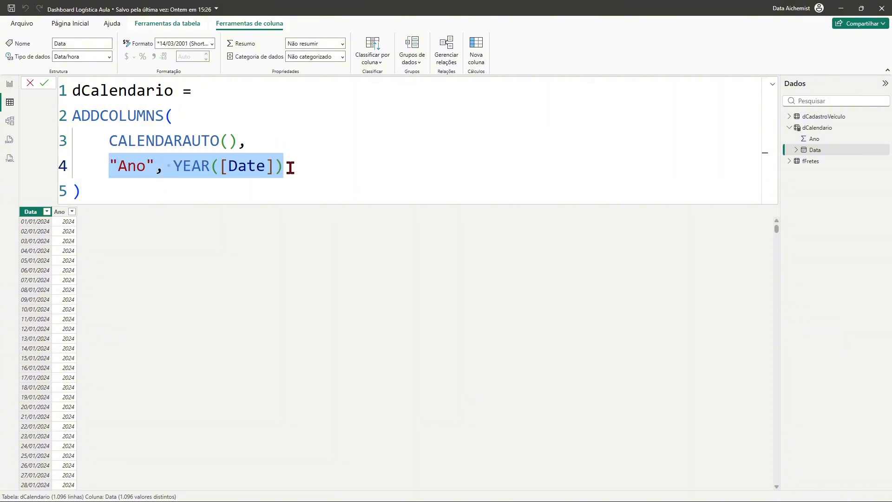
left_click(289, 167)
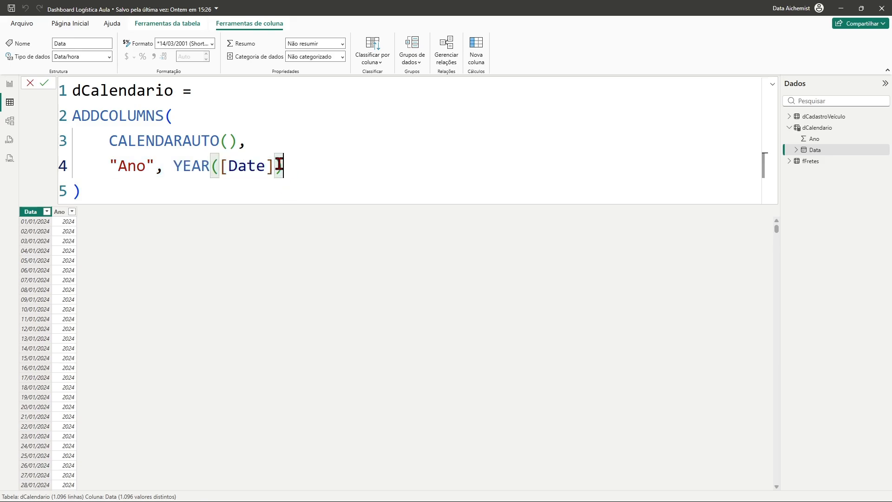
type(",")
key("shift+Return")
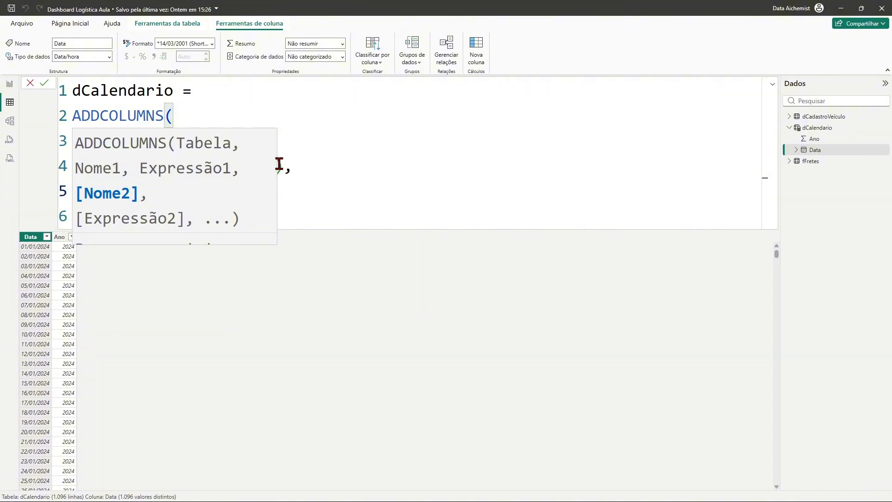
key("Escape")
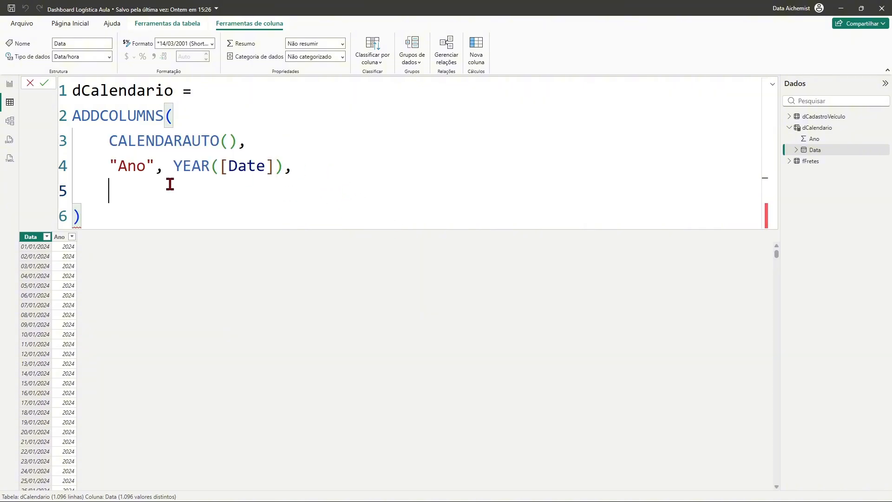
type("\"")
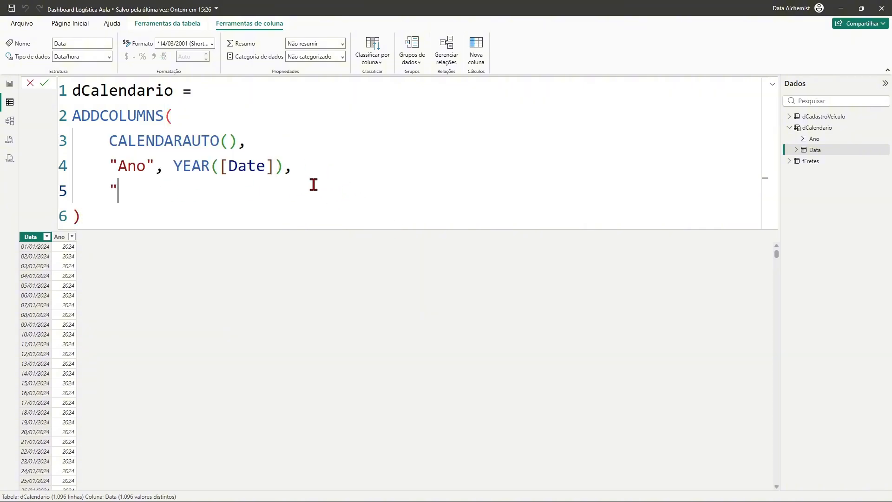
type("Trimestre\"")
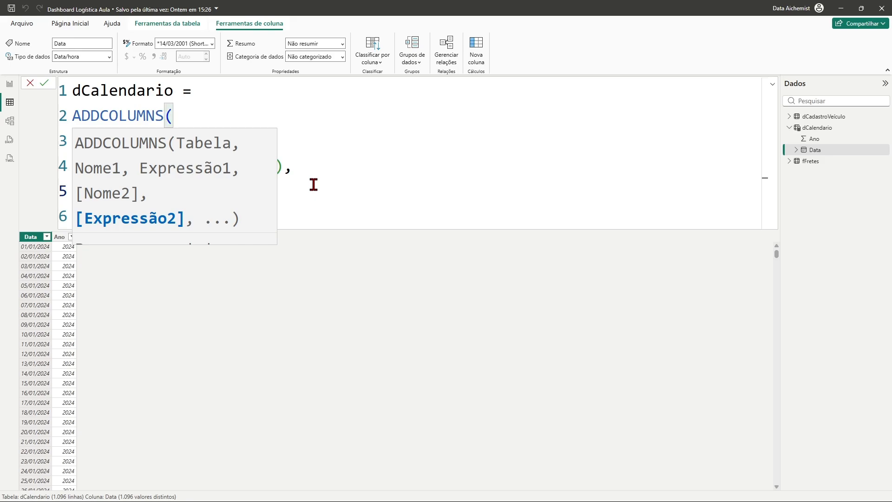
Step: Start the "Trimestre" expression as "T" & FORMAT( with [Date] as the value argument
left_click(303, 134)
left_click(273, 194)
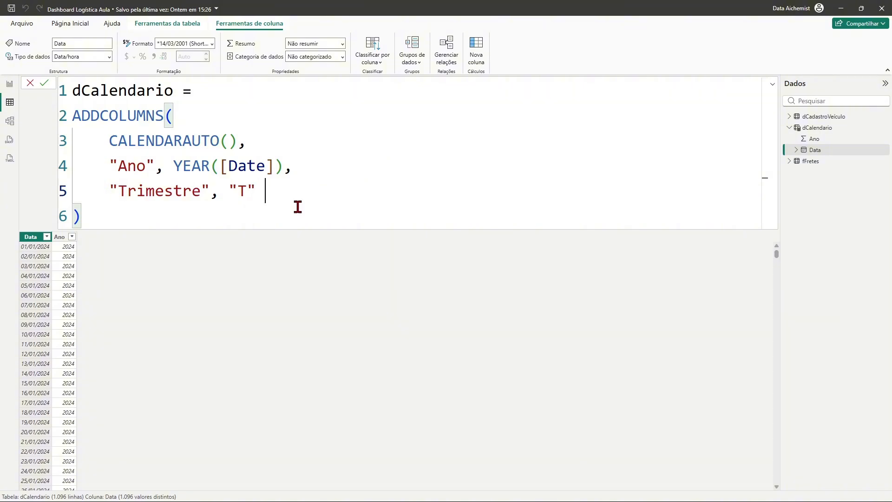
type("&")
type("form")
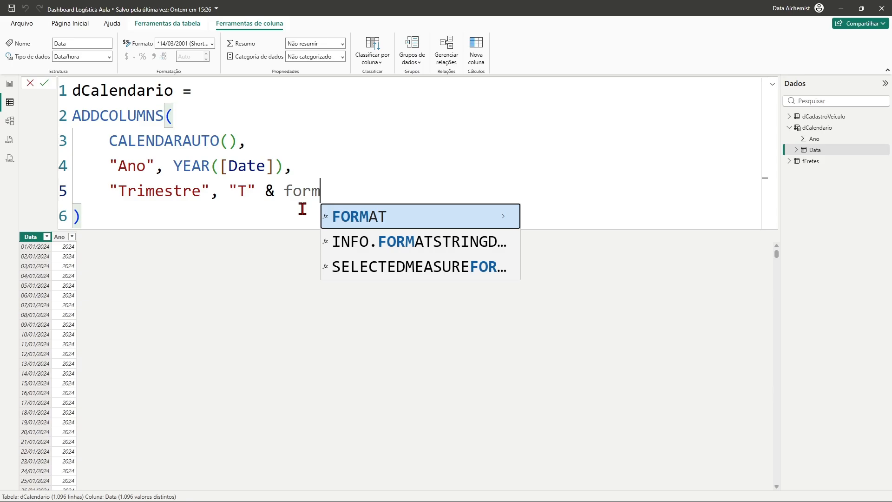
key("Tab")
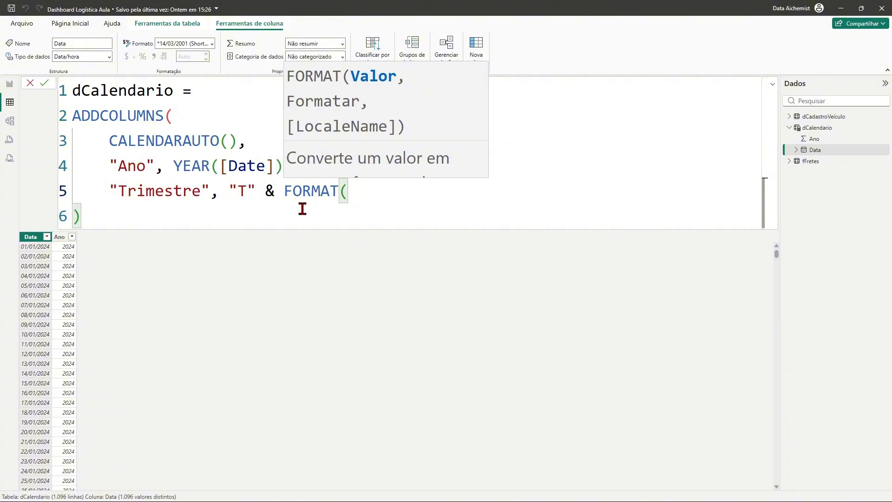
type("d")
scroll(406, 261, "up", 1)
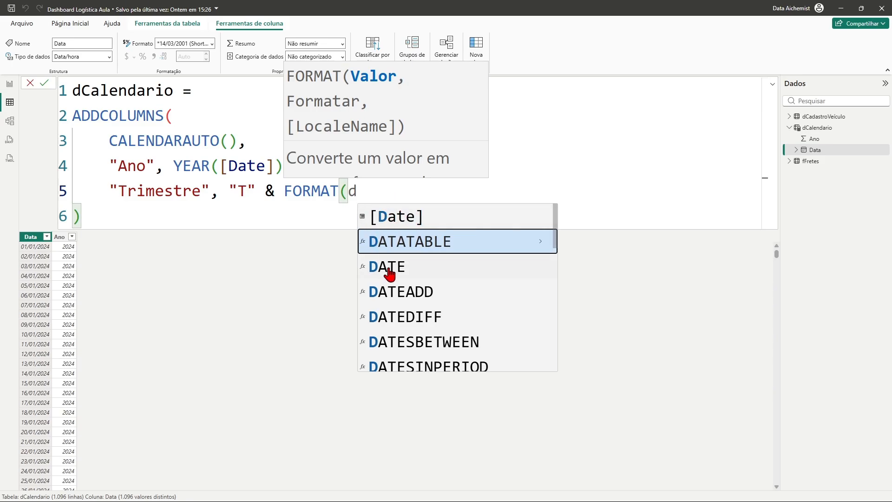
left_click(416, 220)
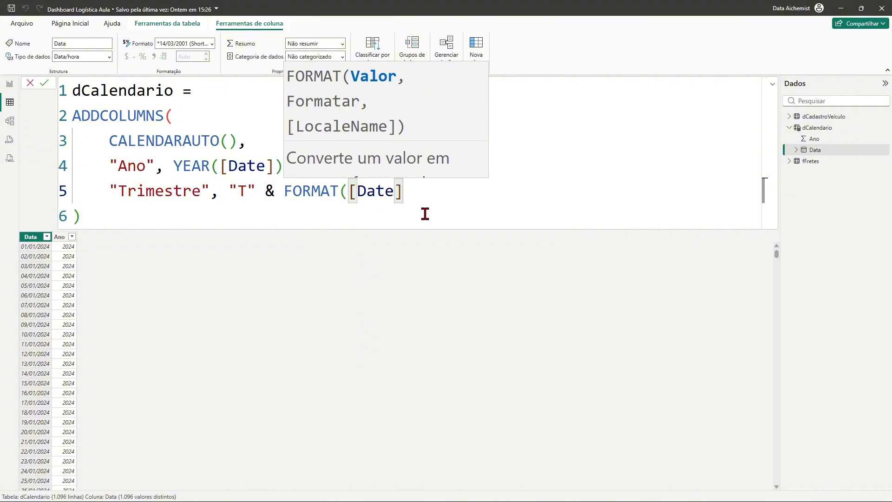
Step: Complete the FORMAT function with the "Q" format string and commit the updated dCalendario formula
type(", ")
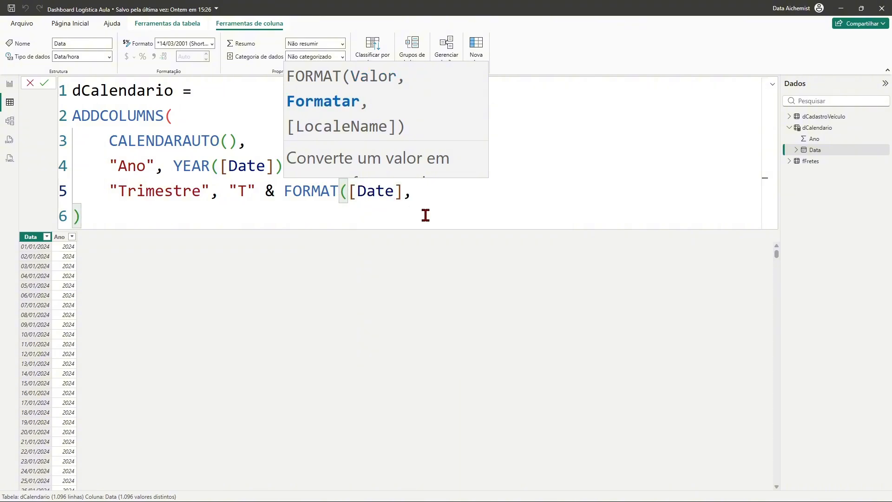
type("\"Q")
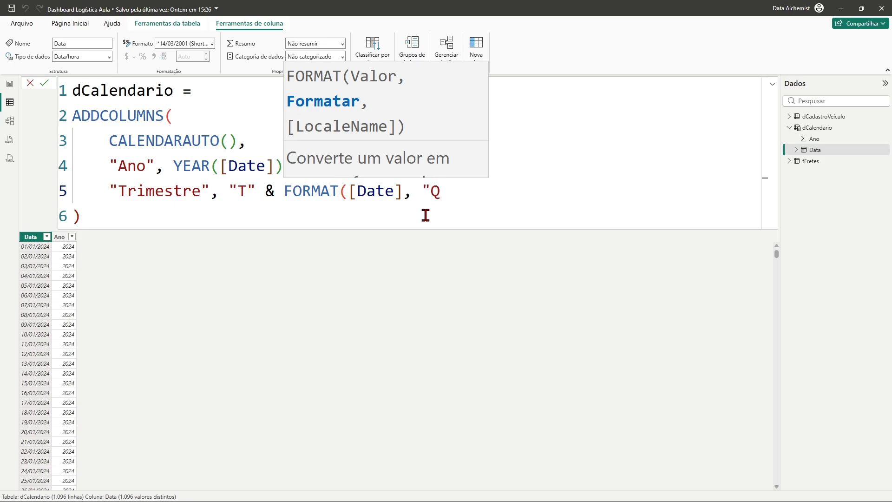
type("\"")
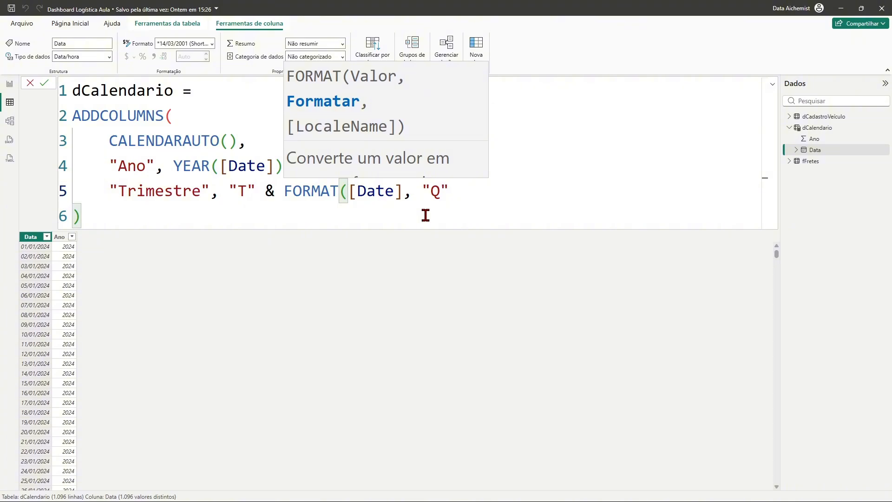
type(")")
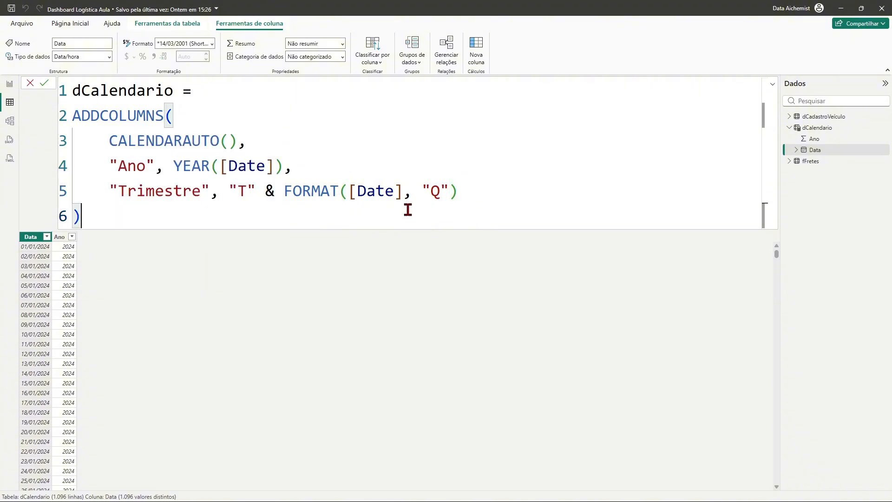
key("Escape")
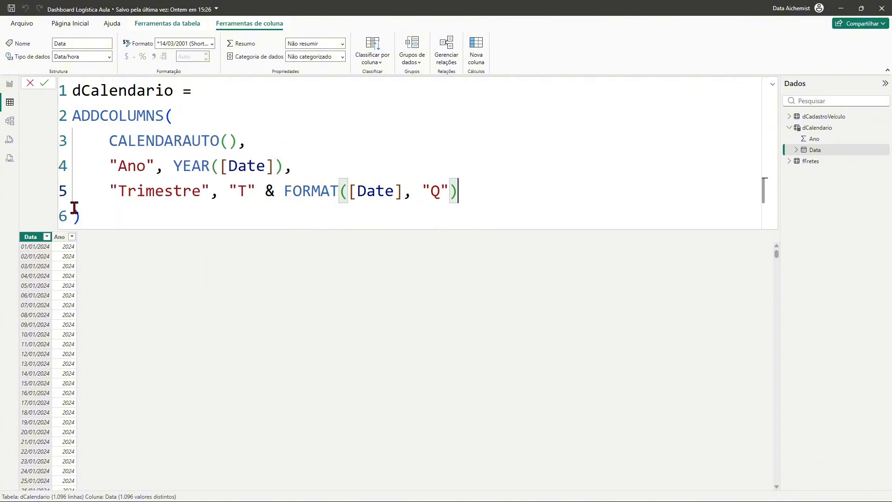
key("Return")
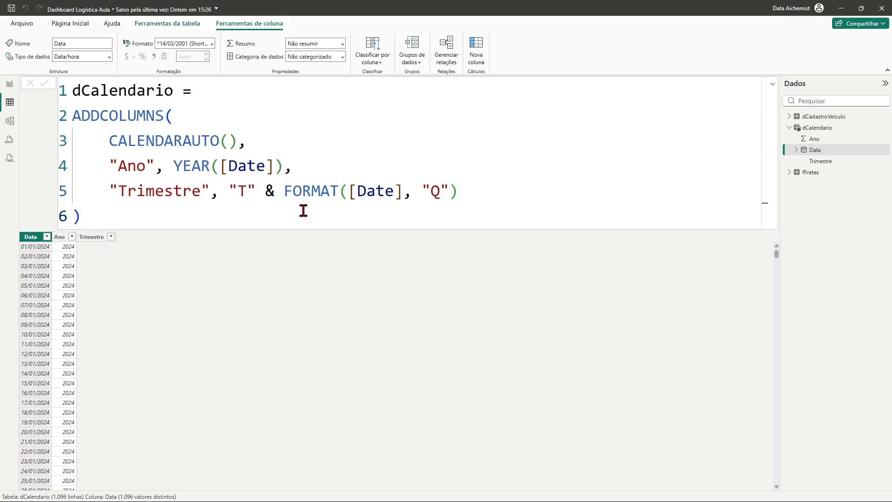
Step: Sort the dCalendario table by the Data column in ascending order and check the Trimestre values across the dates
left_click(47, 238)
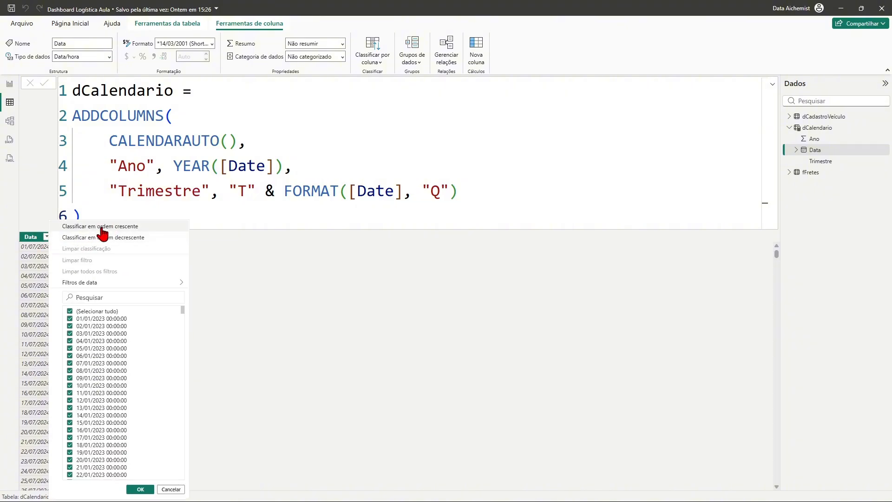
left_click(117, 227)
scroll(82, 329, "down", 20)
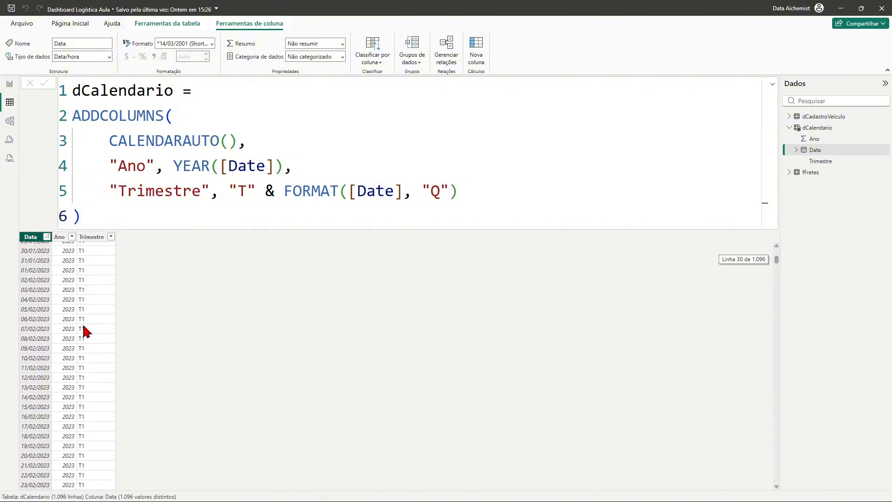
scroll(79, 350, "up", 14)
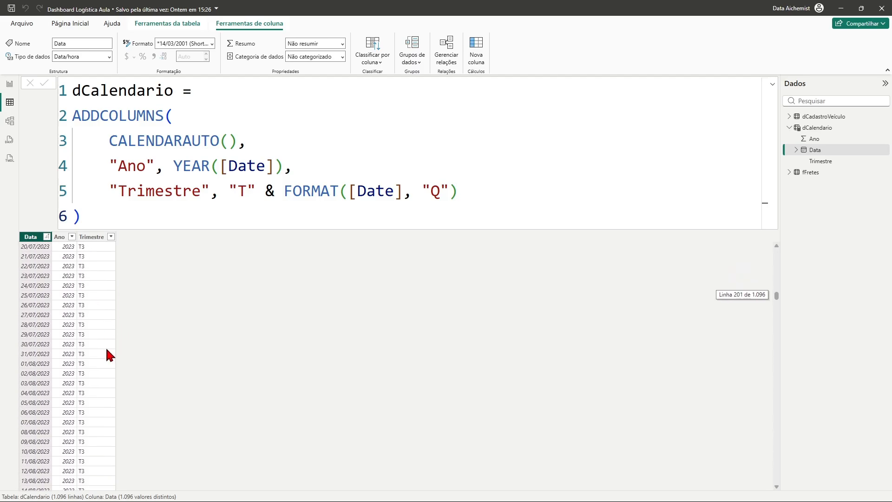
scroll(110, 347, "up", 16)
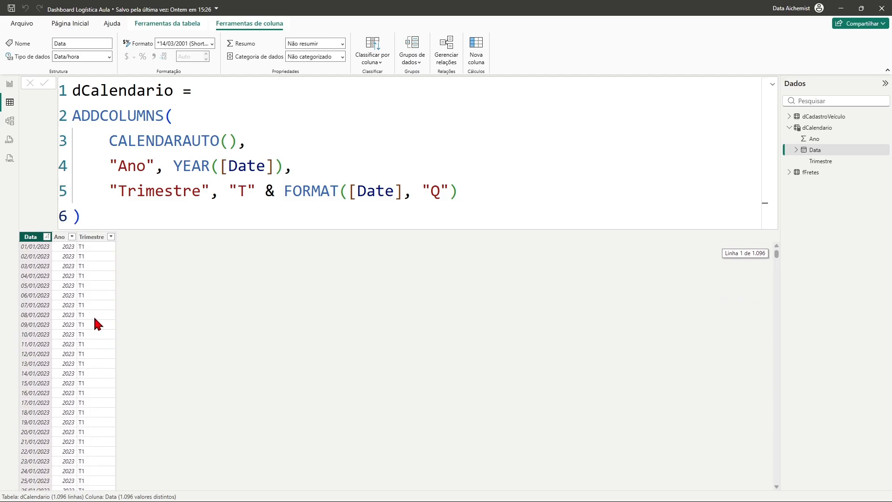
Step: Add a third column name "NomeMes" to the dCalendario formula on a new line after the "Trimestre" definition
left_click(469, 190)
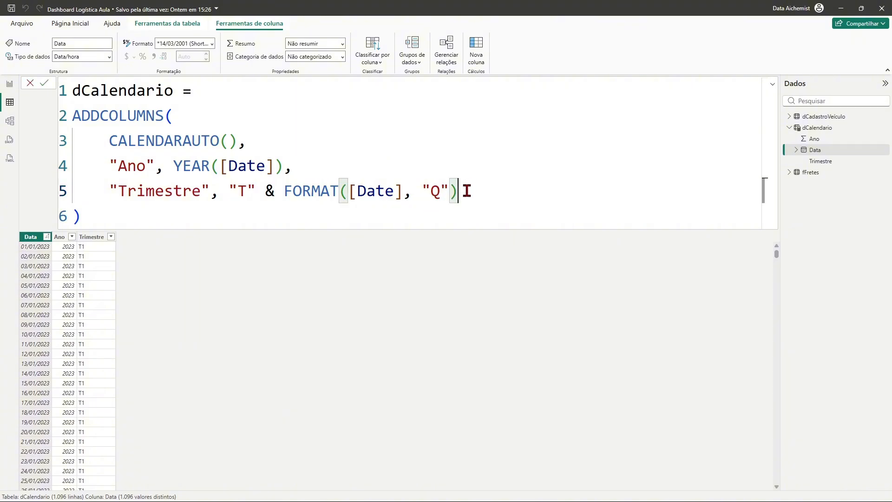
type(",")
key("shift+Return")
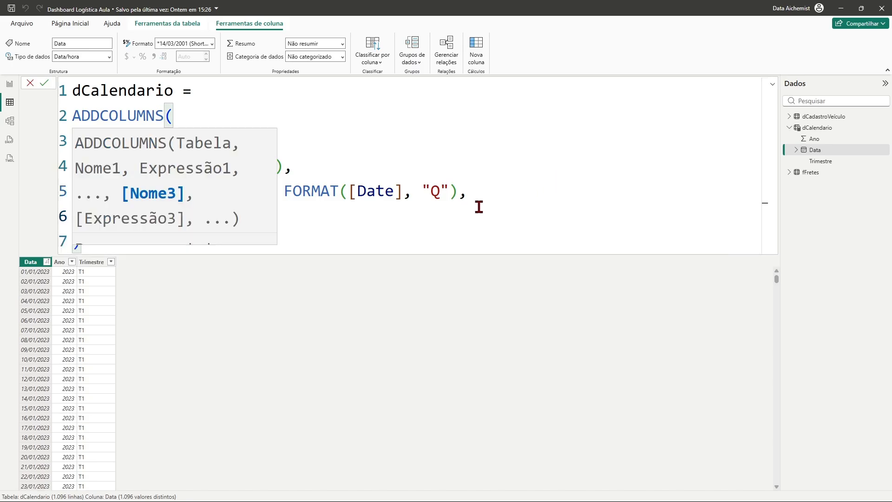
left_click(192, 196)
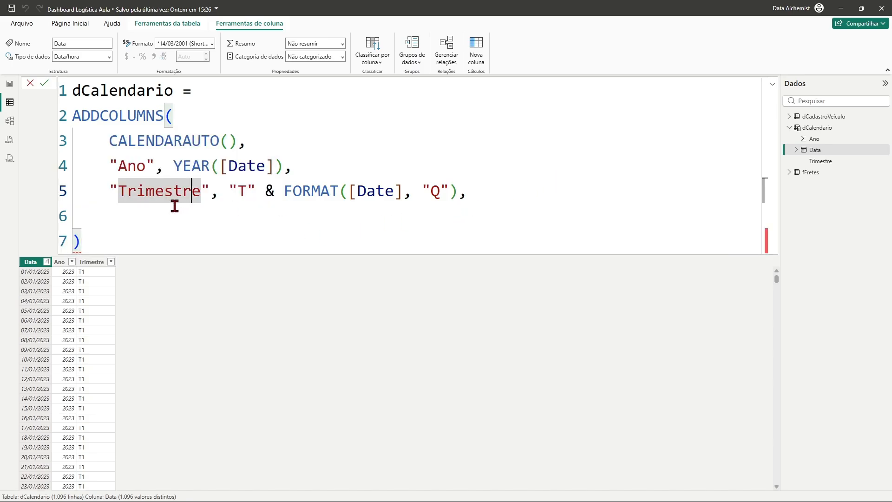
left_click(175, 206)
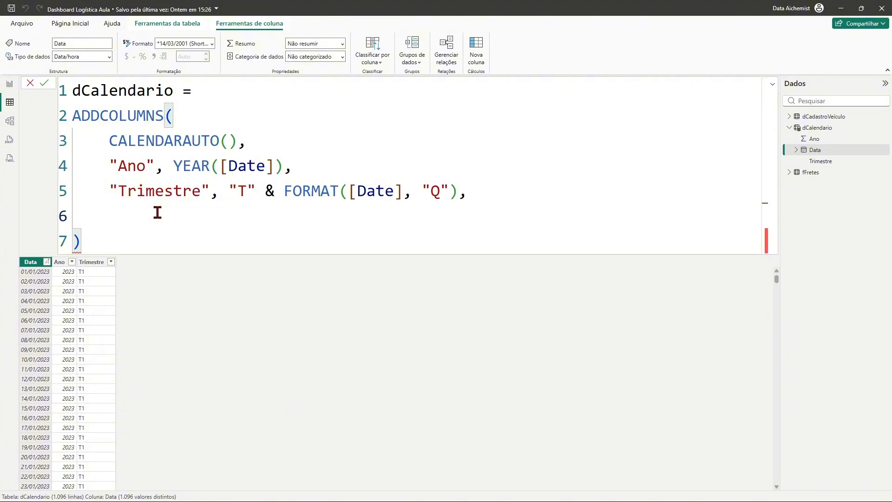
type("\"")
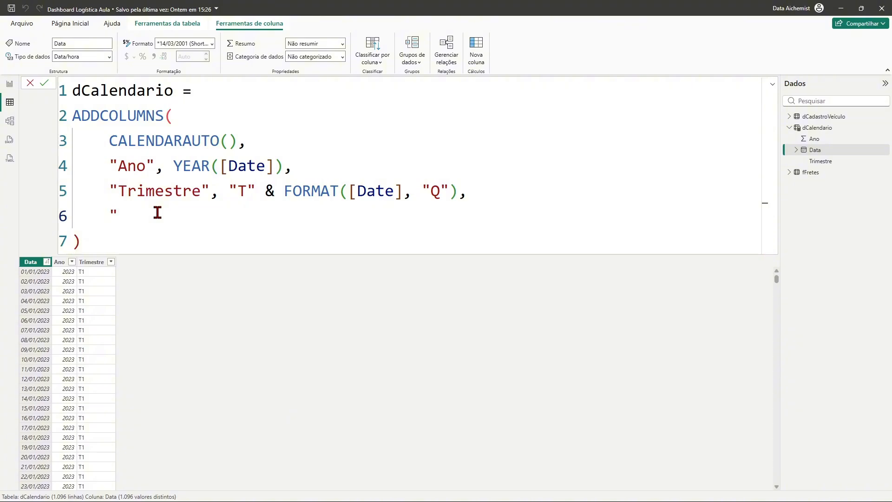
type("NomeMes")
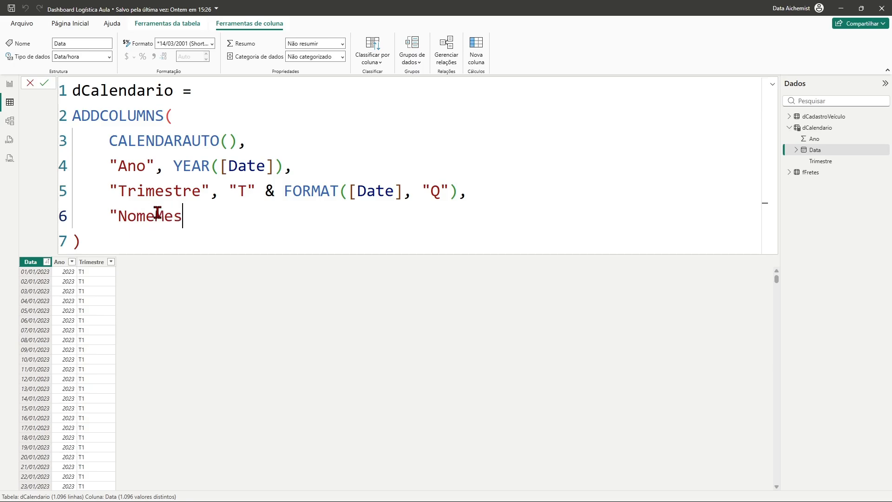
type("\"")
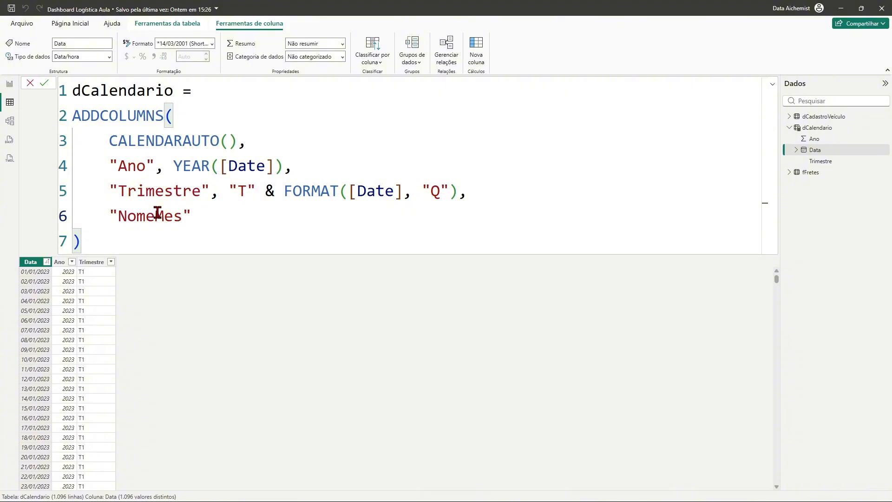
Step: Start the "NomeMes" expression with the FORMAT function, using [Date] as its value argument
type(", FORMA")
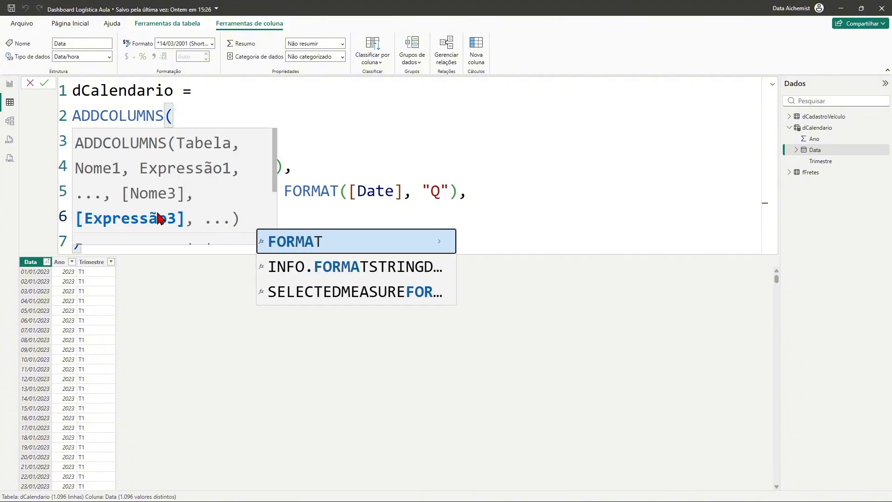
key("Tab")
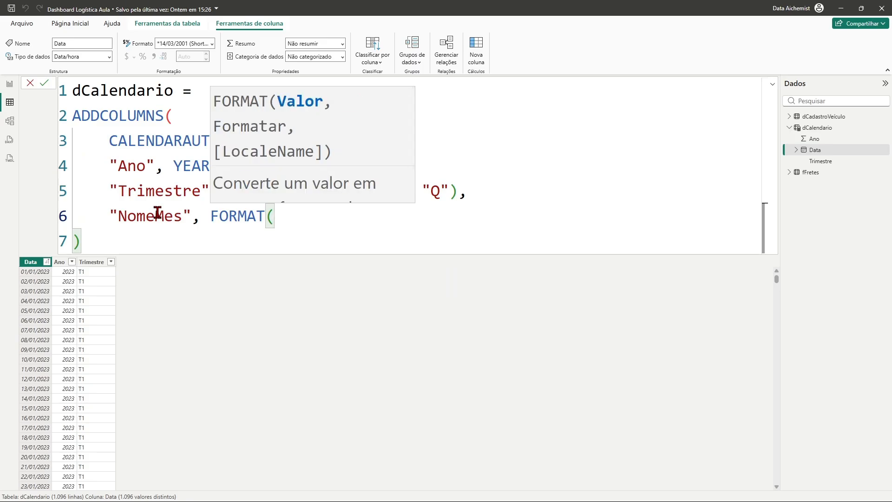
type("da")
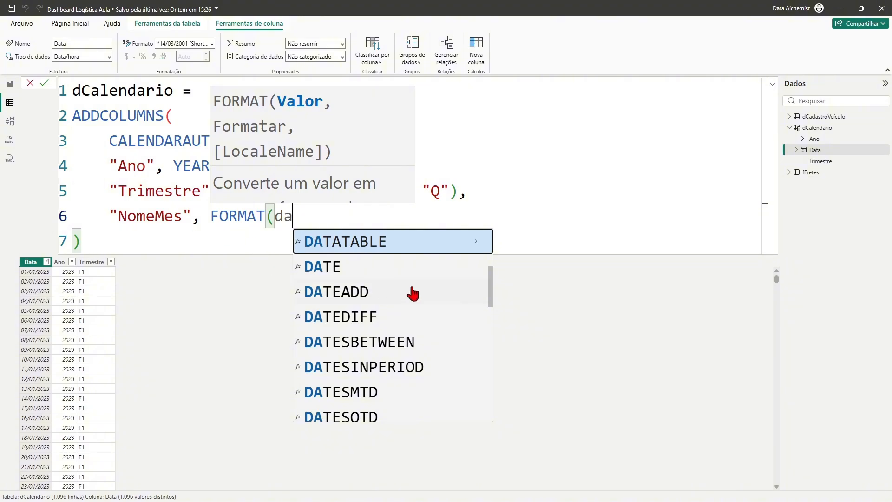
scroll(404, 275, "up", 1)
type("te")
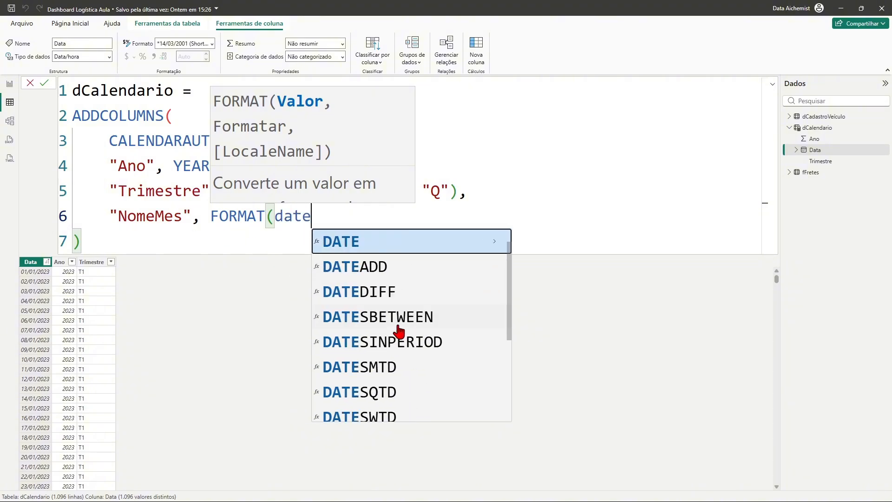
scroll(388, 294, "up", 1)
left_click(375, 242)
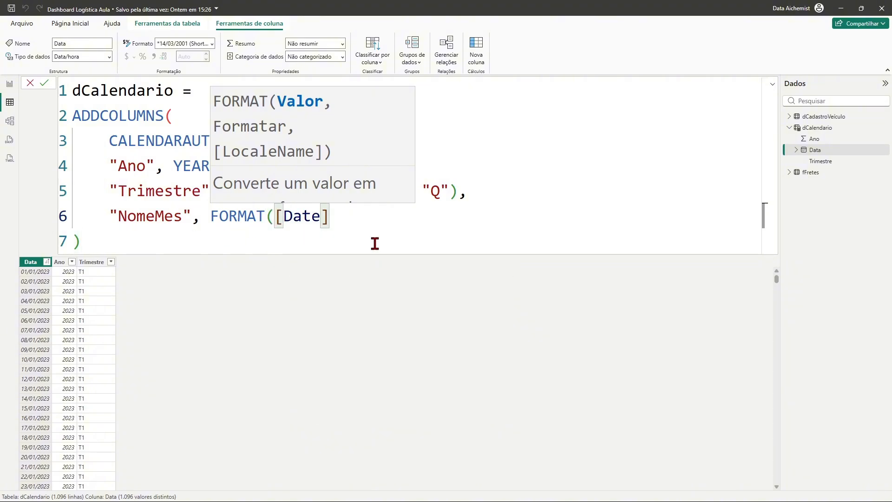
Step: Complete the "NomeMes" FORMAT function with the "mmmm" format string and commit the dCalendario formula
type(",")
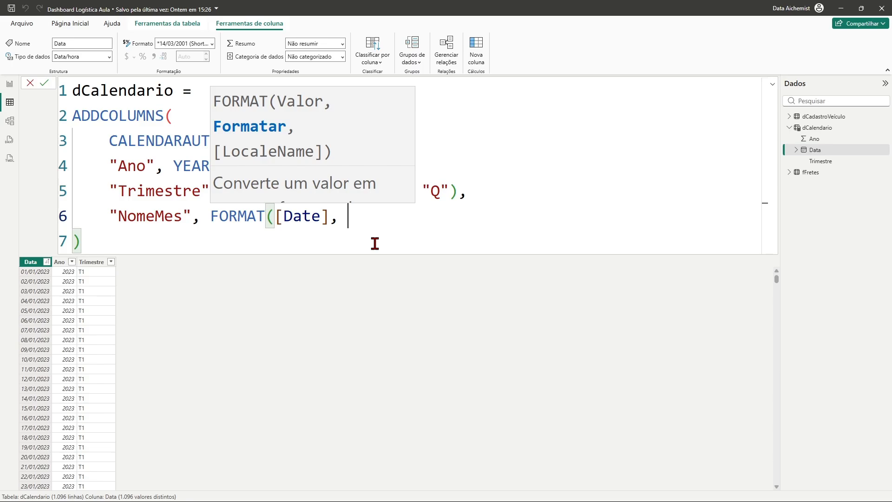
type("\"")
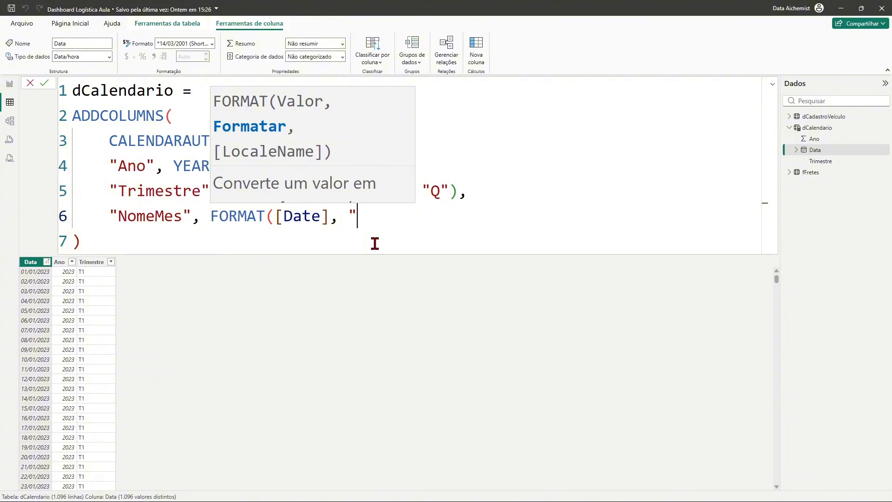
type("mmmm\"")
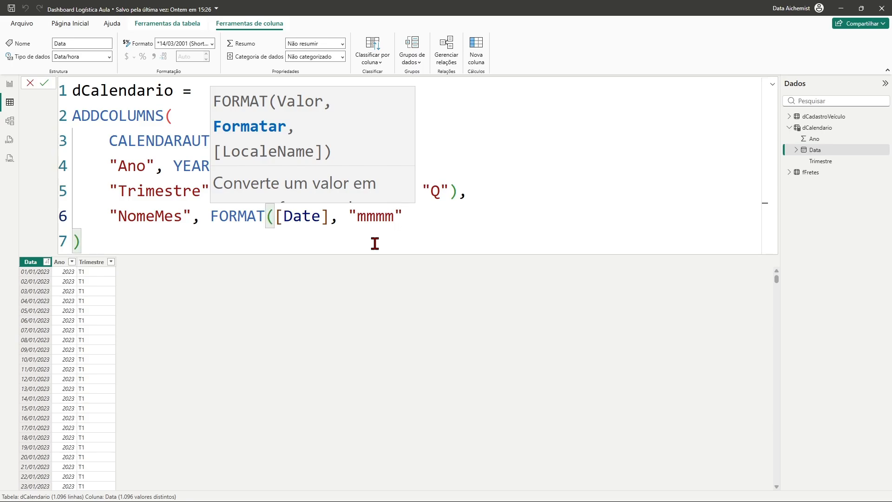
type(")")
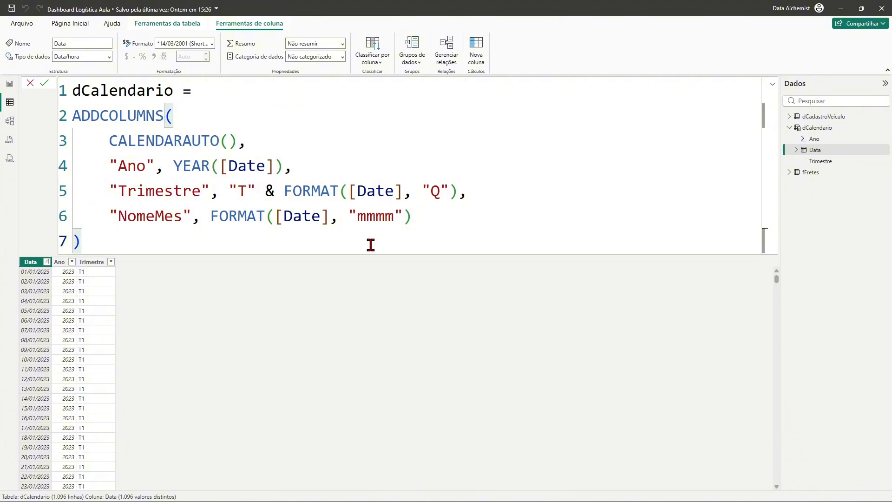
key("Return")
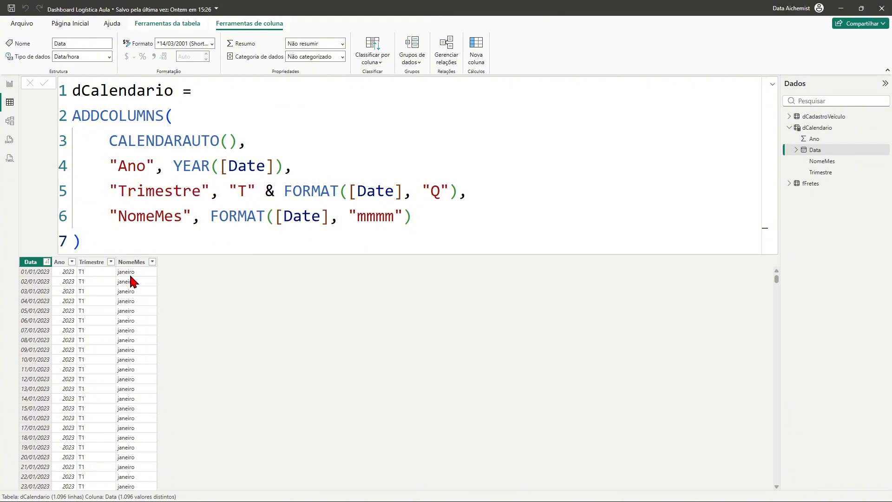
Step: Try the abbreviated month format by changing the "NomeMes" format string to "mmm" and committing the formula
double_click(396, 216)
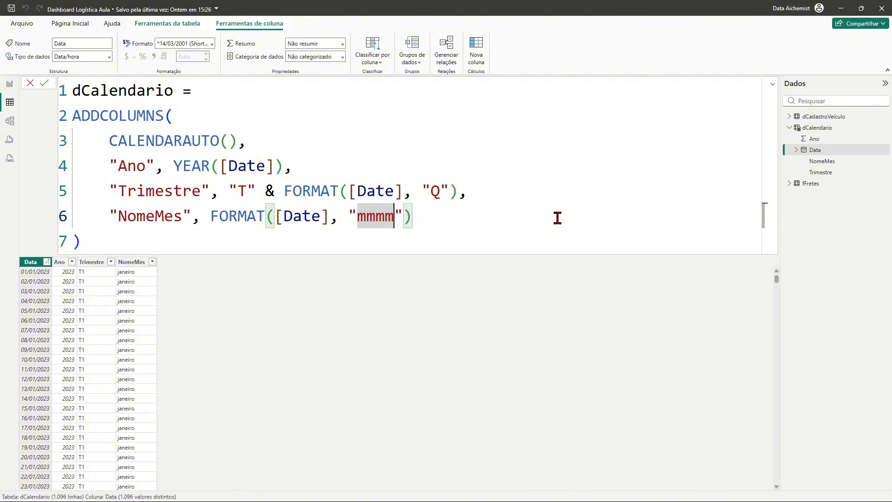
type("mmm")
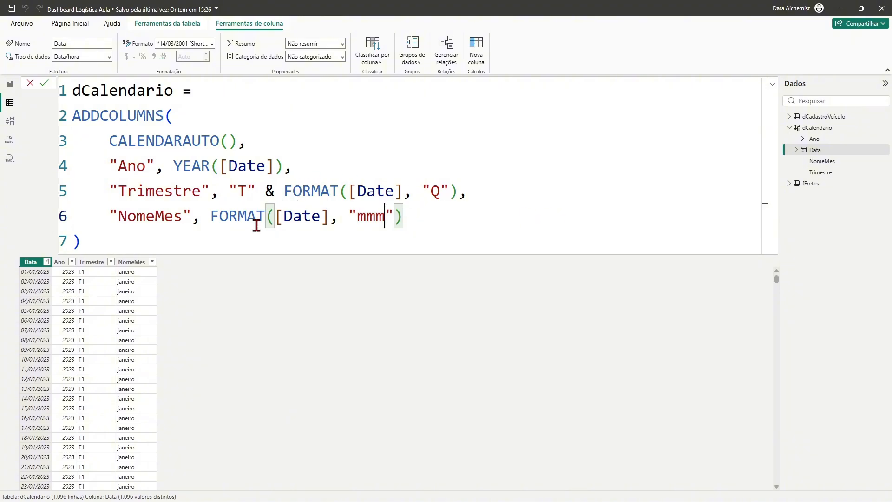
left_click(247, 236)
key("Return")
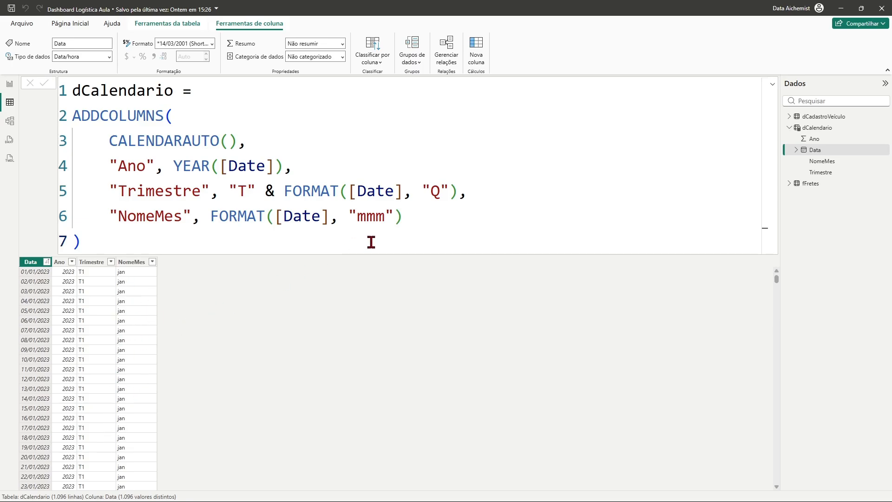
Step: Set the "NomeMes" format string back to "mmmm" for full month names and commit the formula
double_click(374, 215)
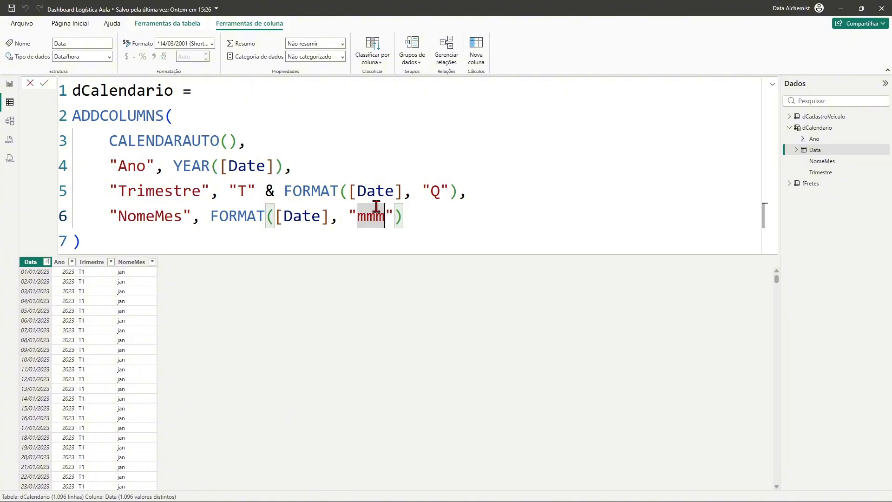
type("mmmm")
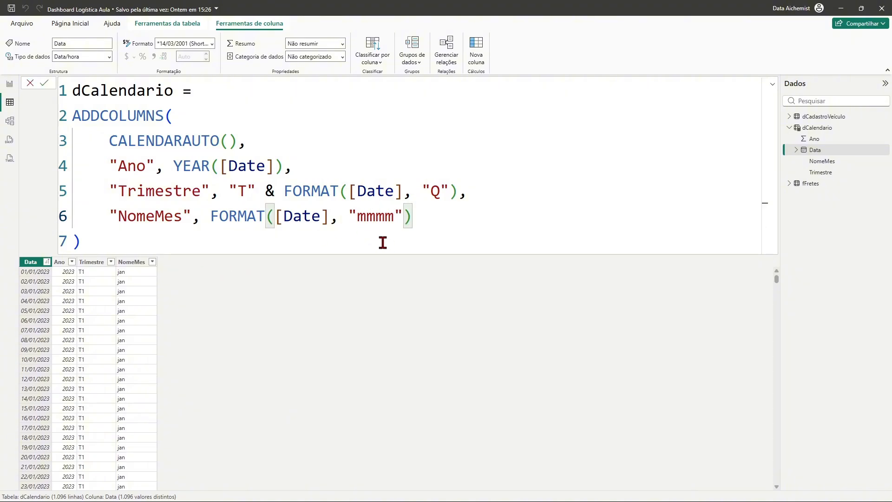
left_click(417, 222)
left_click(120, 243)
key("Return")
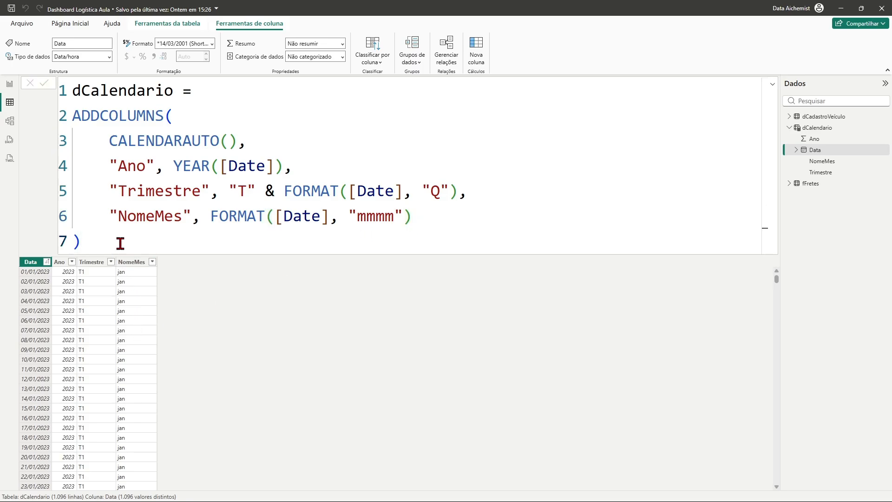
Step: Extend the dCalendario formula after the "NomeMes" expression with a new line that names a "MesNumero" column
left_click(413, 225)
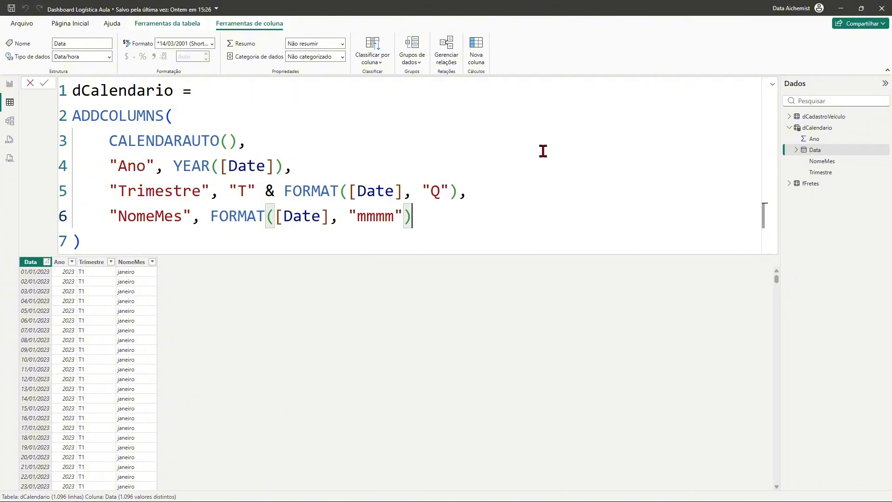
type(",")
key("Return")
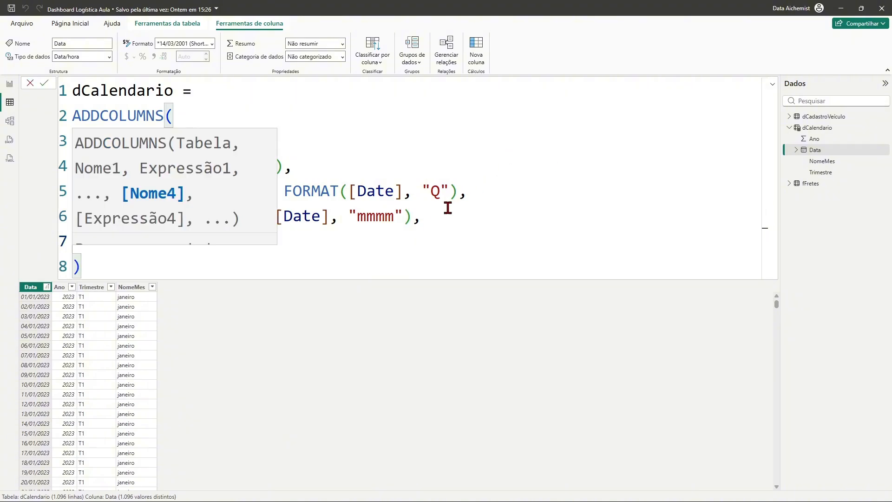
left_click(195, 249)
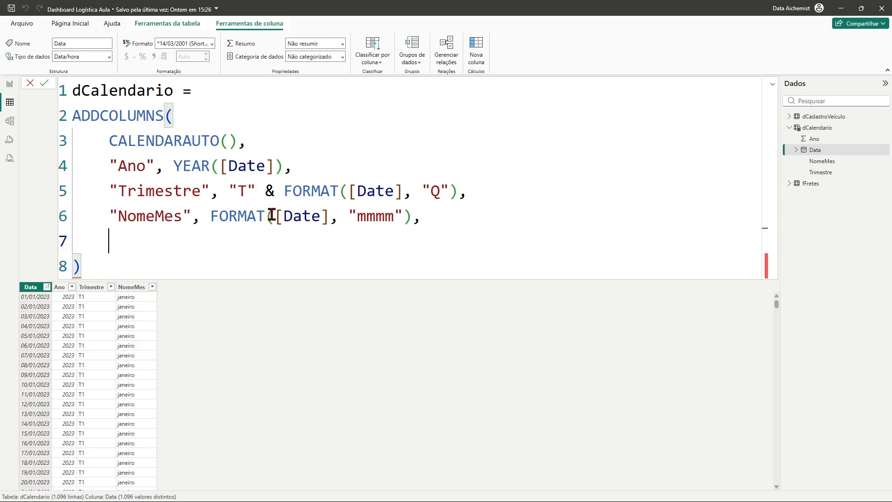
type("\"Mes")
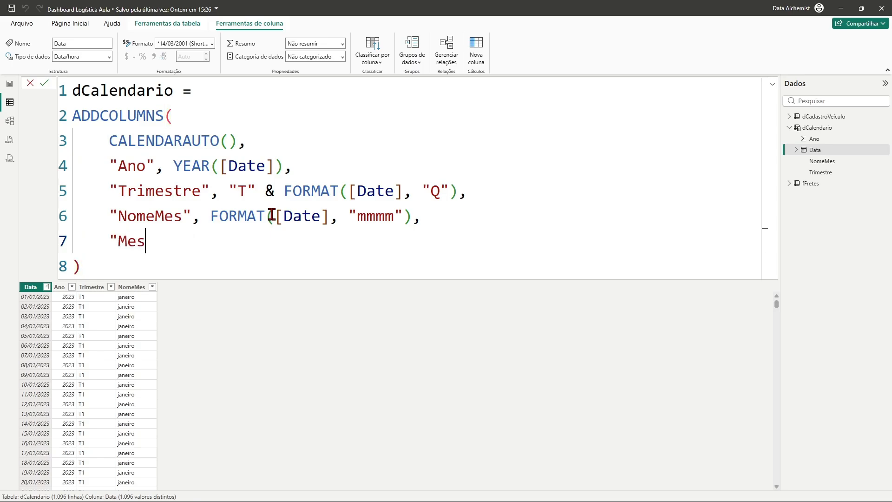
type("Numero")
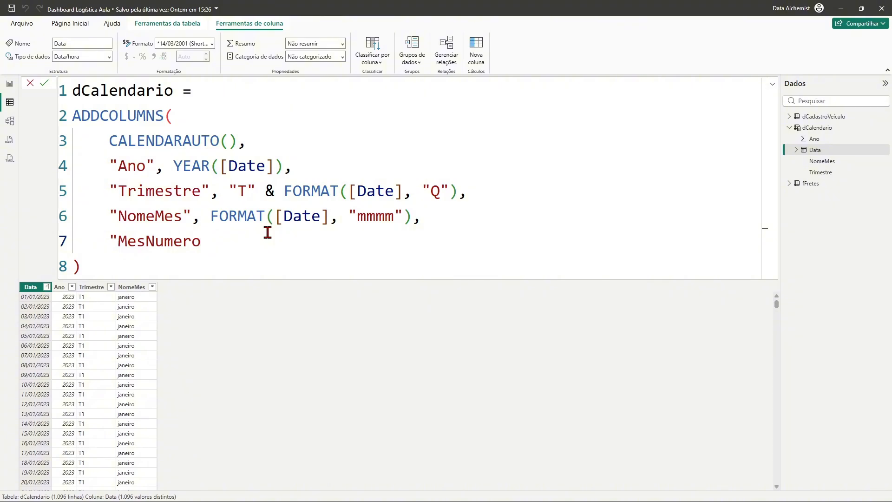
type("\"")
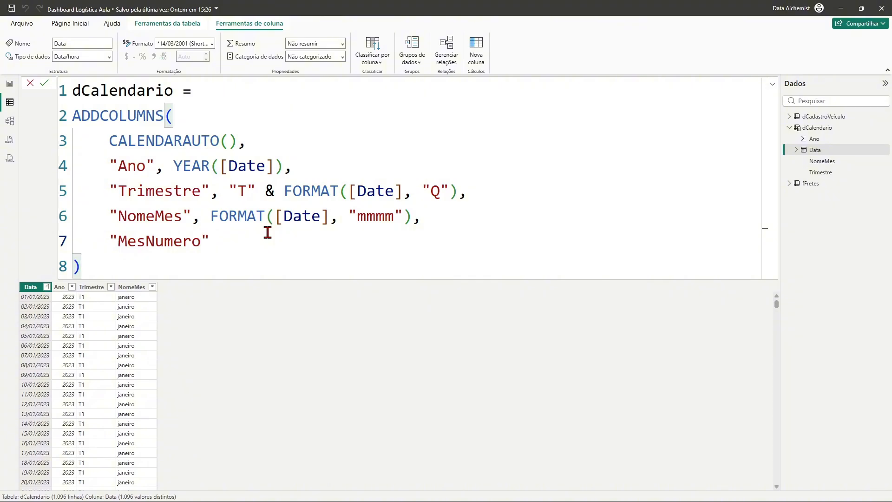
Step: Define the "MesNumero" column as MONTH([Date]) and commit the dCalendario formula
type(", mon")
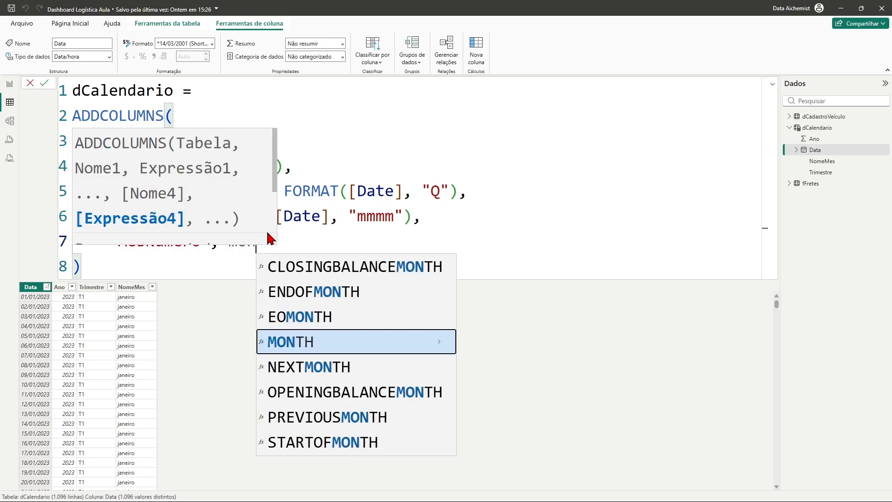
left_click(308, 342)
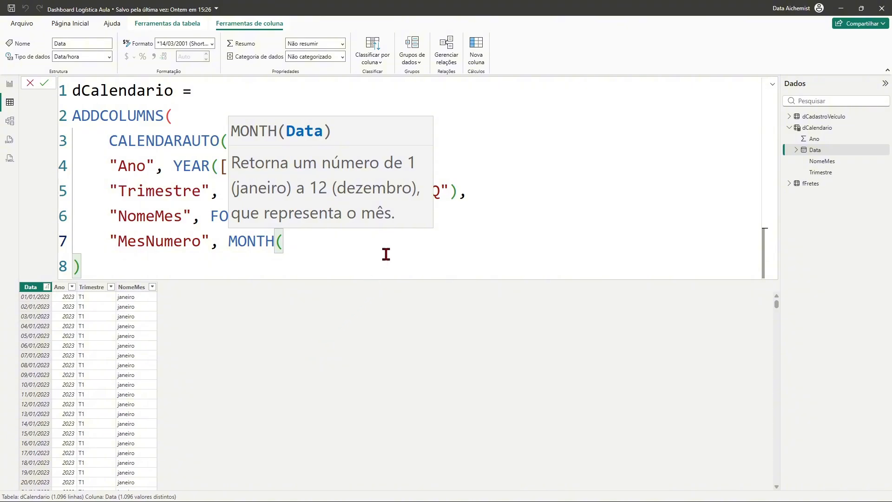
type("date")
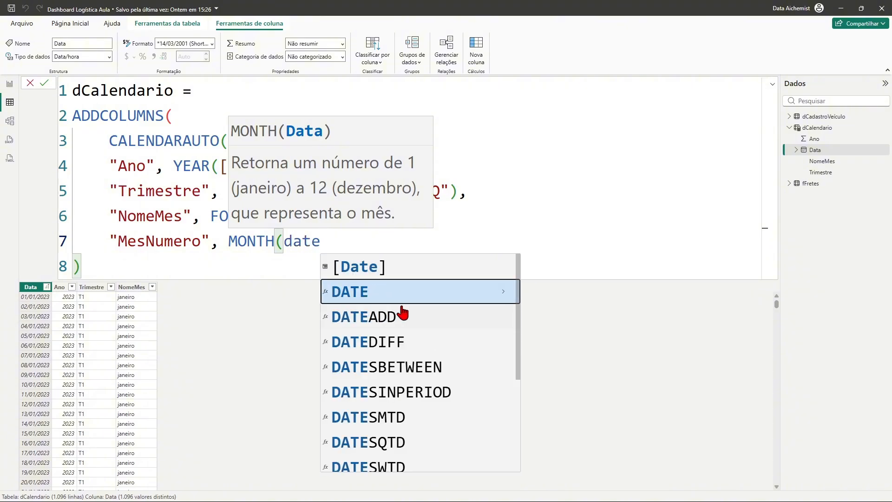
left_click(372, 267)
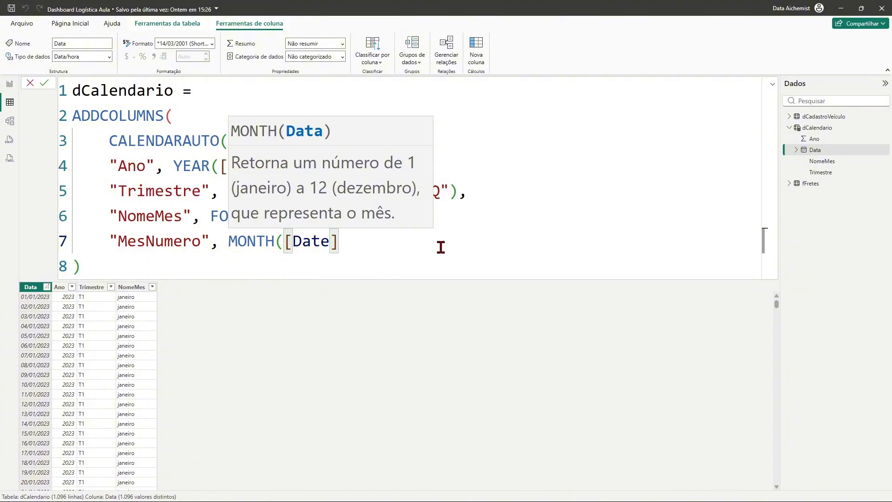
type(")")
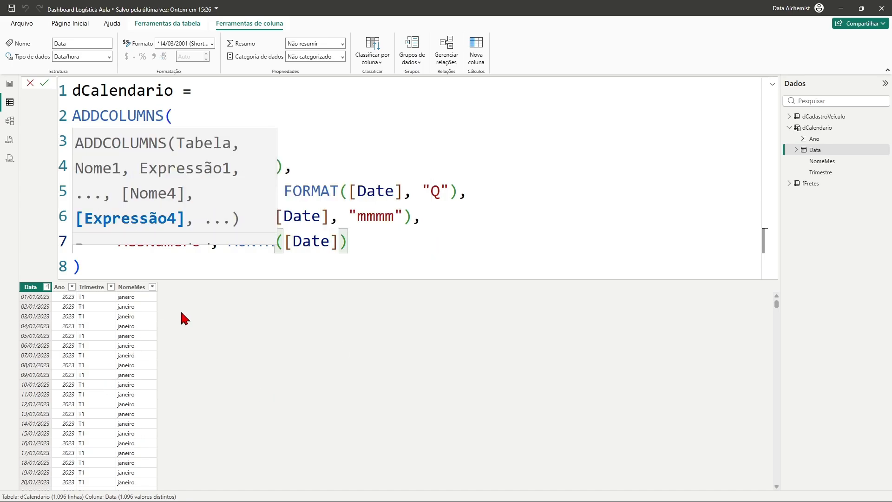
key("Return")
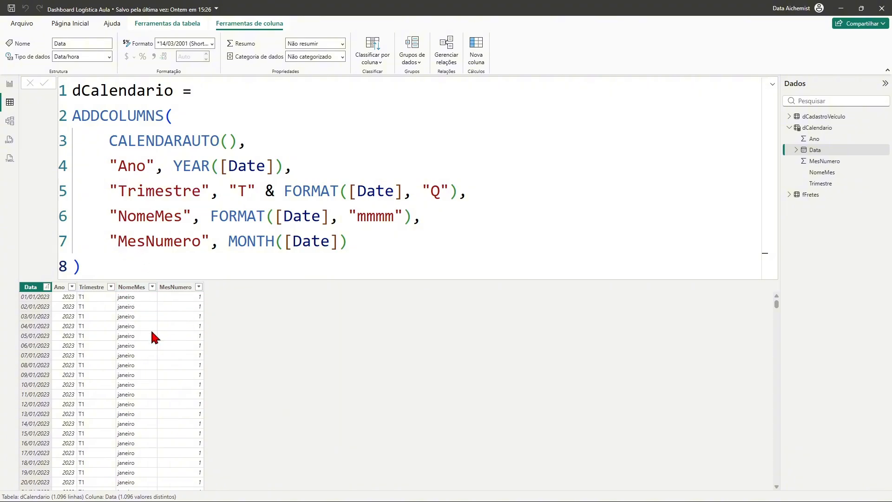
Step: Add a "Dia" column defined as DAY([Date]) on a new line of the dCalendario formula and commit it
left_click(356, 242)
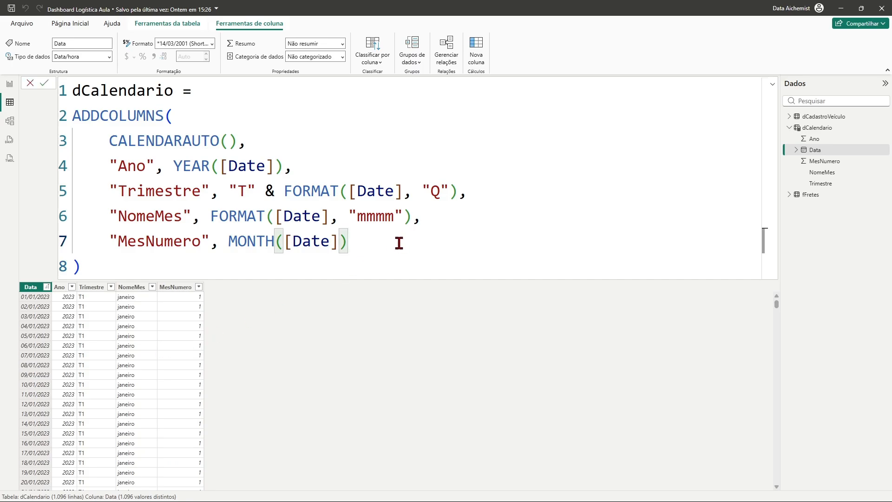
type(",")
key("shift+Return")
type("\"")
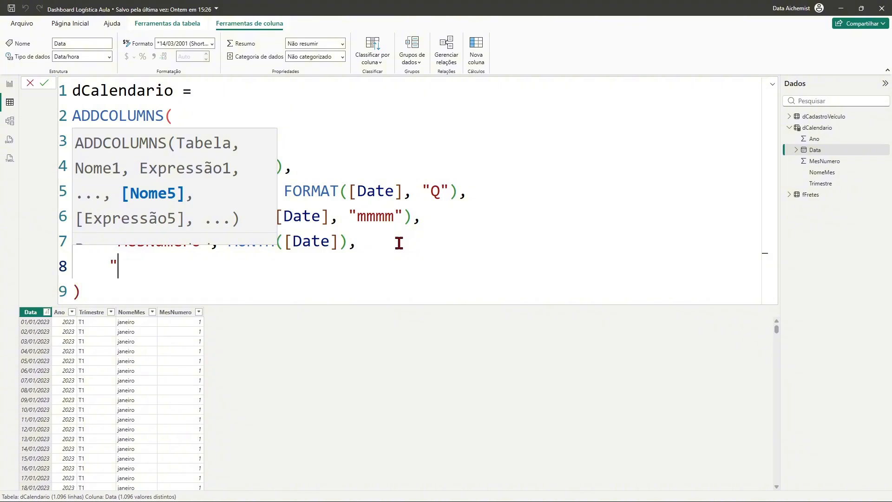
type("Dia\"")
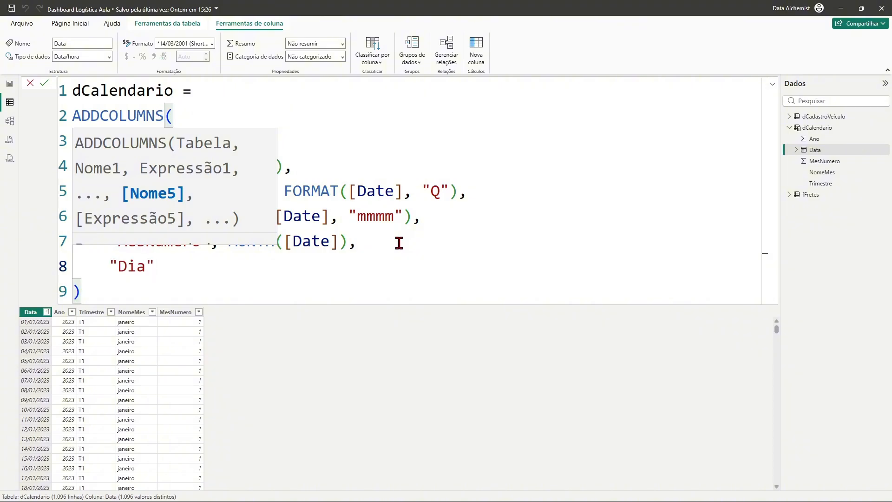
type(", day")
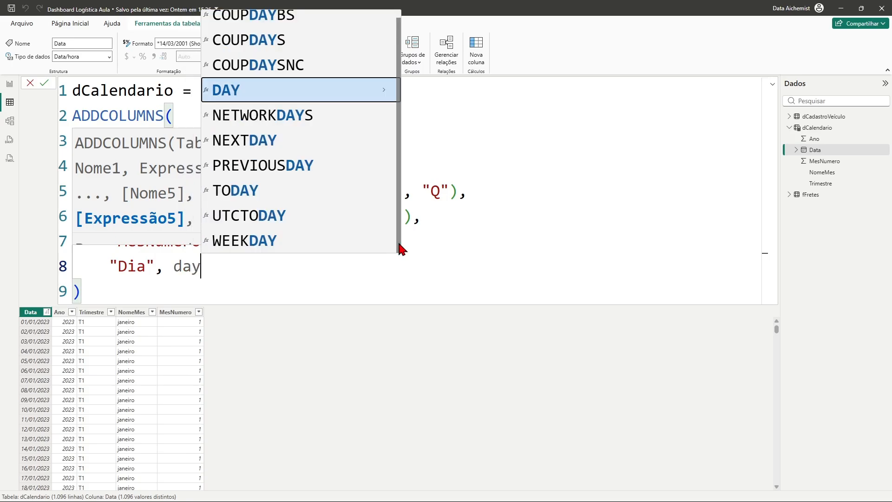
left_click(239, 93)
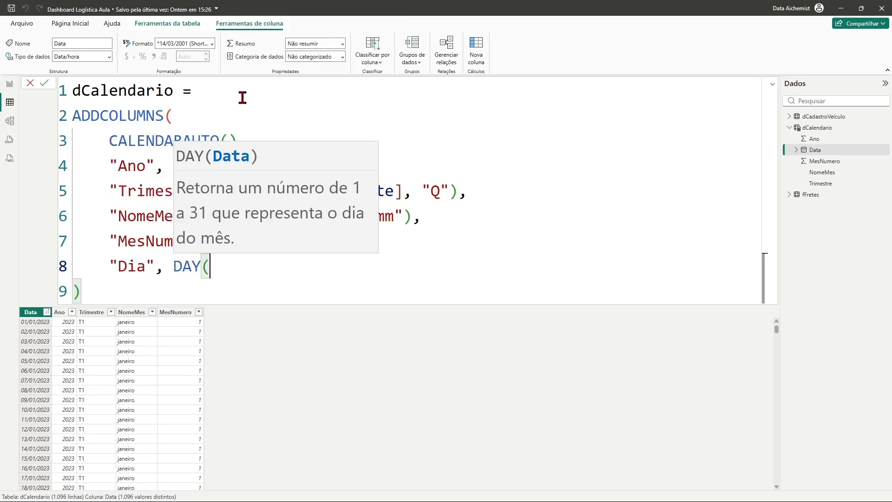
type("date")
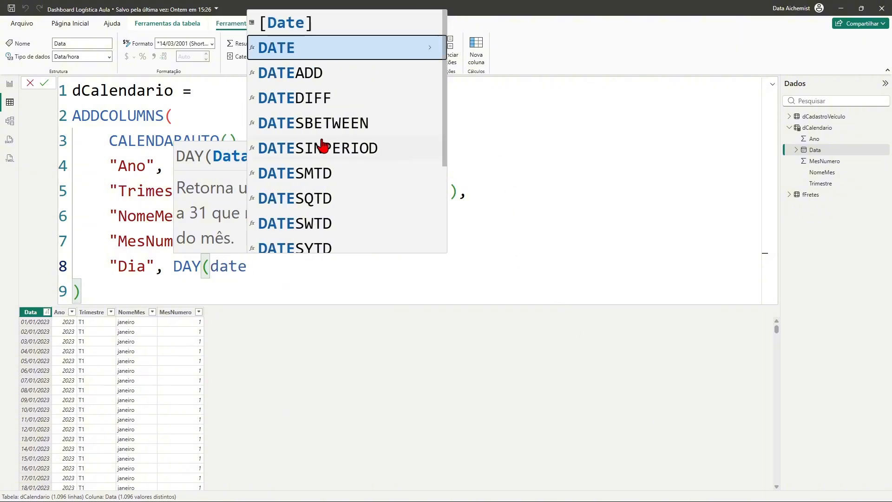
left_click(301, 24)
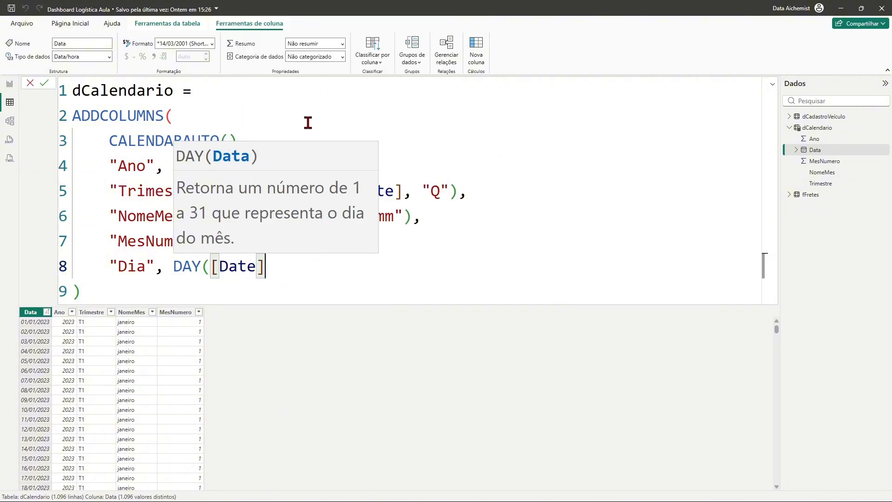
type(")")
key("Return")
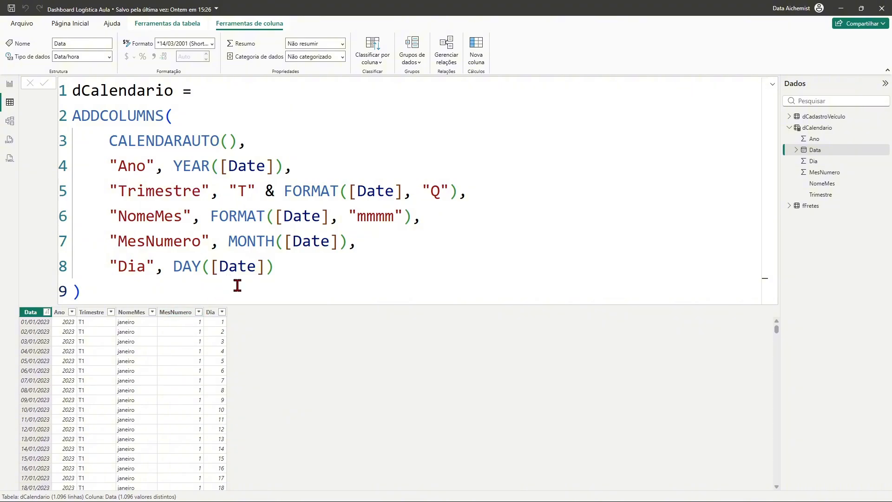
Step: Collapse the formula editor and sort the NomeMes column of dCalendario by MesNumero
left_click(773, 85)
left_click(773, 84)
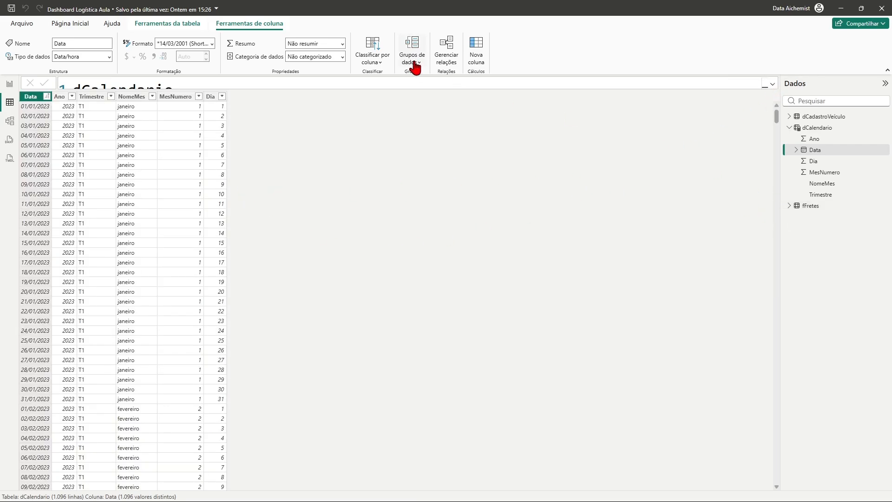
left_click(132, 97)
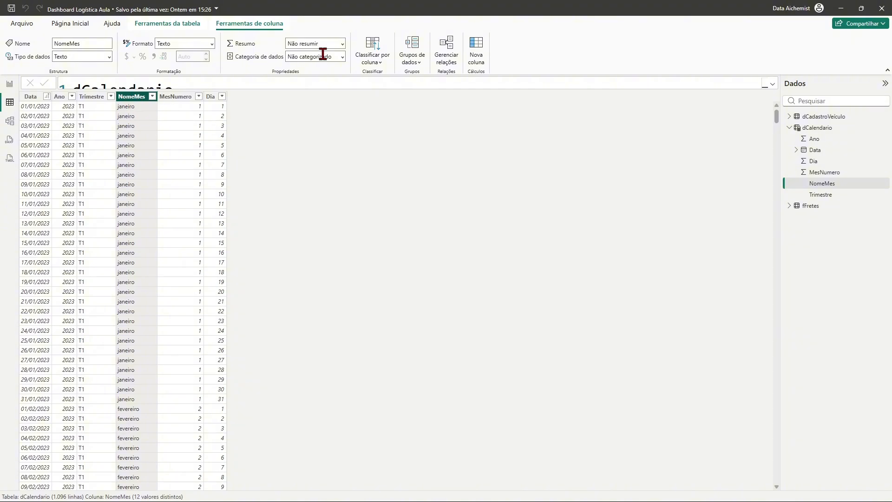
left_click(827, 186)
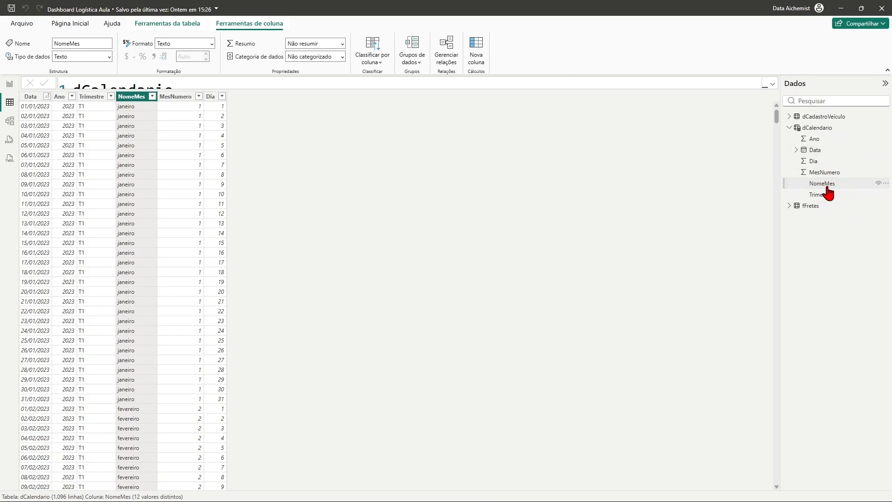
left_click(341, 57)
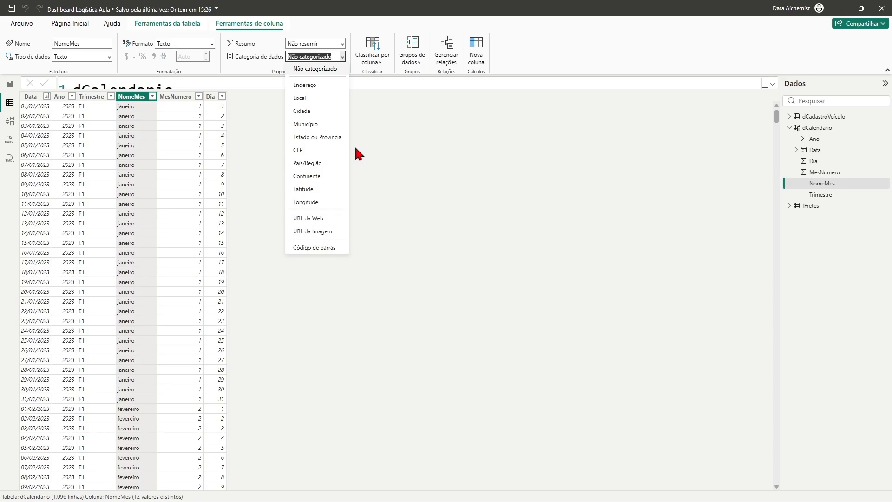
left_click(386, 63)
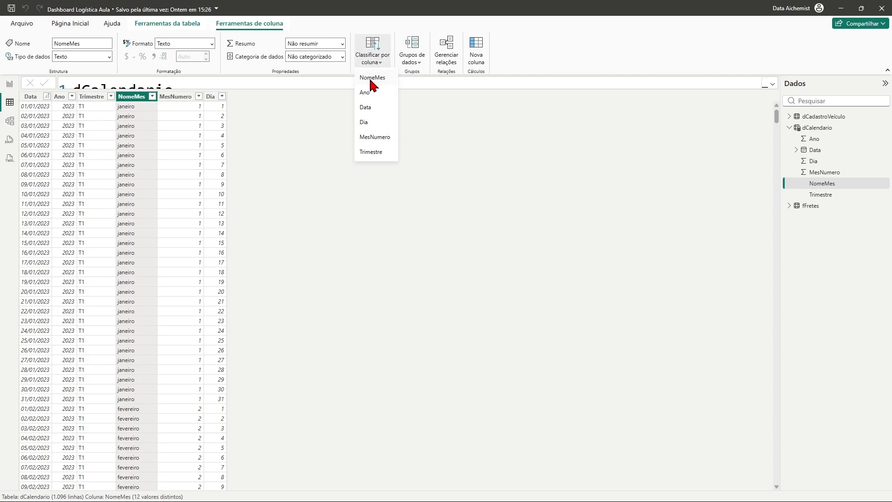
left_click(372, 138)
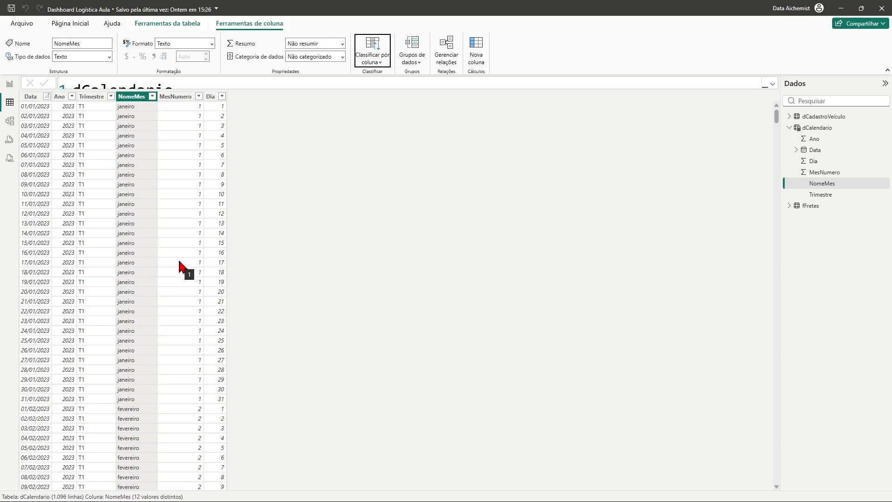
Step: In the model view, arrange the table cards with dCadastroVeículo above fFretes and dCalendario beside dCadastroVeículo
left_click(10, 122)
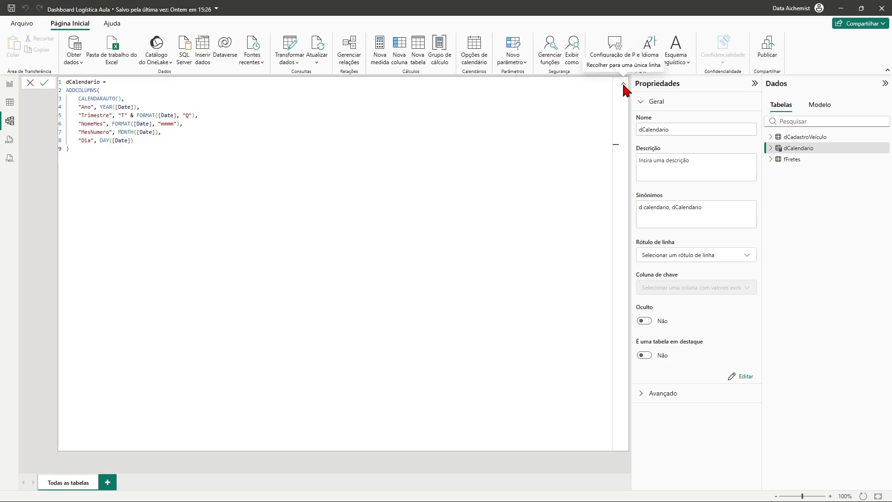
left_click(623, 82)
left_click(522, 227)
left_click_drag(451, 163, 536, 196)
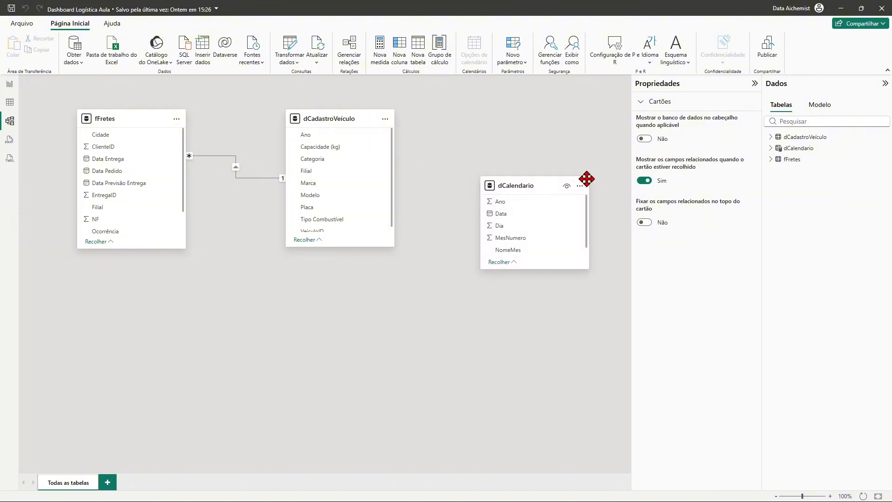
left_click_drag(126, 123, 102, 123)
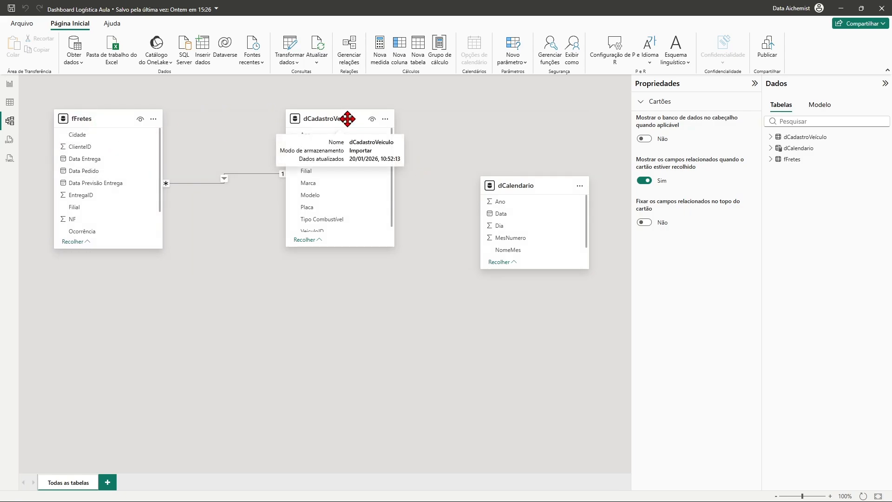
left_click_drag(345, 121, 301, 120)
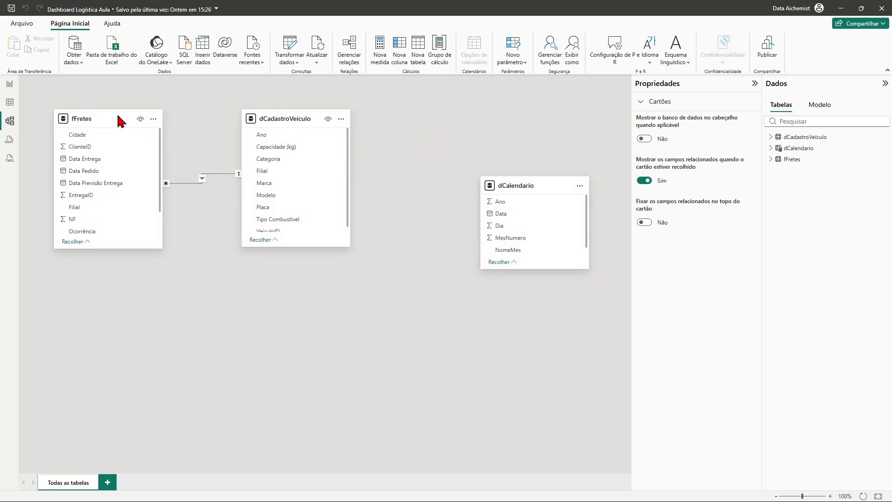
left_click_drag(119, 116, 114, 300)
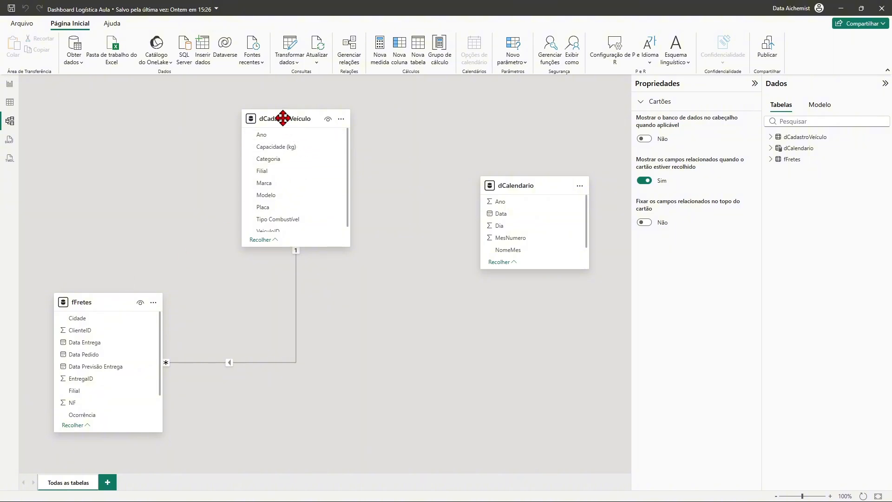
left_click_drag(283, 119, 88, 111)
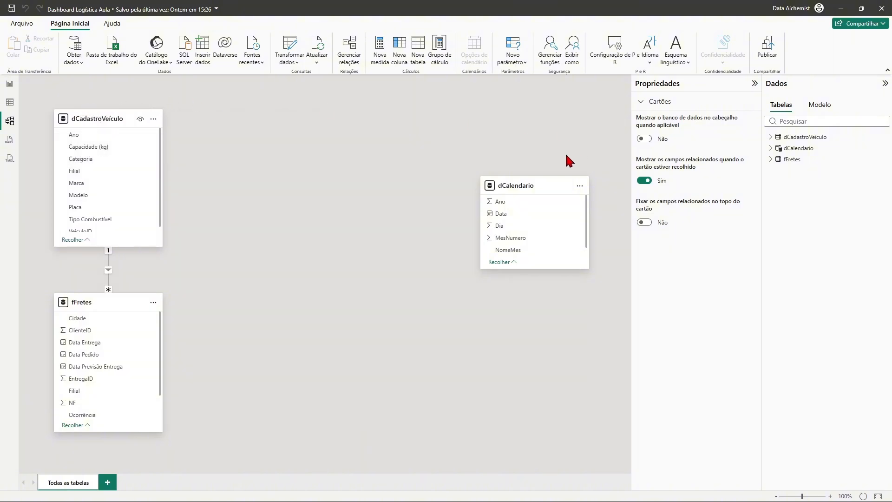
left_click_drag(523, 184, 274, 117)
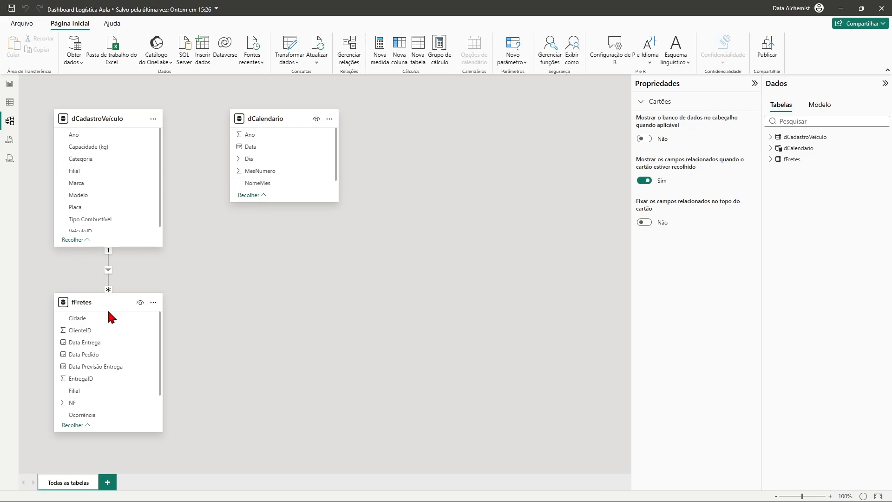
left_click_drag(107, 307, 109, 319)
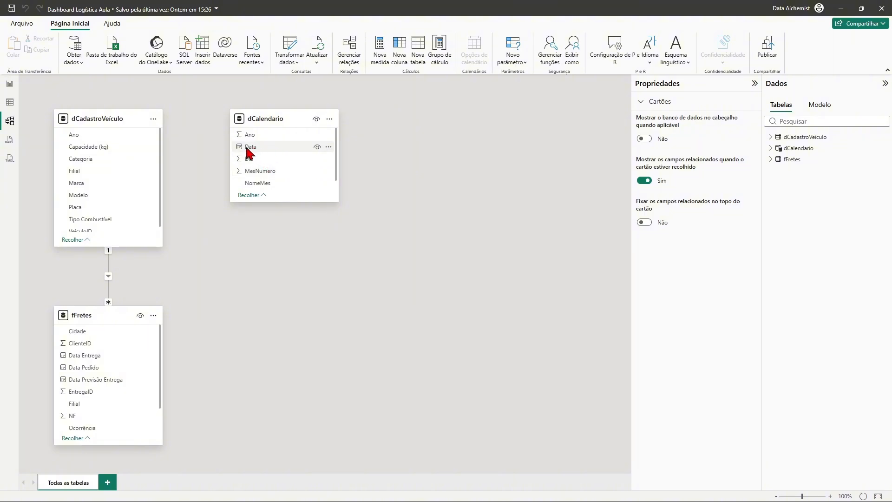
Step: Relate the Data column of dCalendario to the Data Pedido column of fFretes as an active one-to-many relationship with single filter direction
left_click_drag(247, 150, 99, 369)
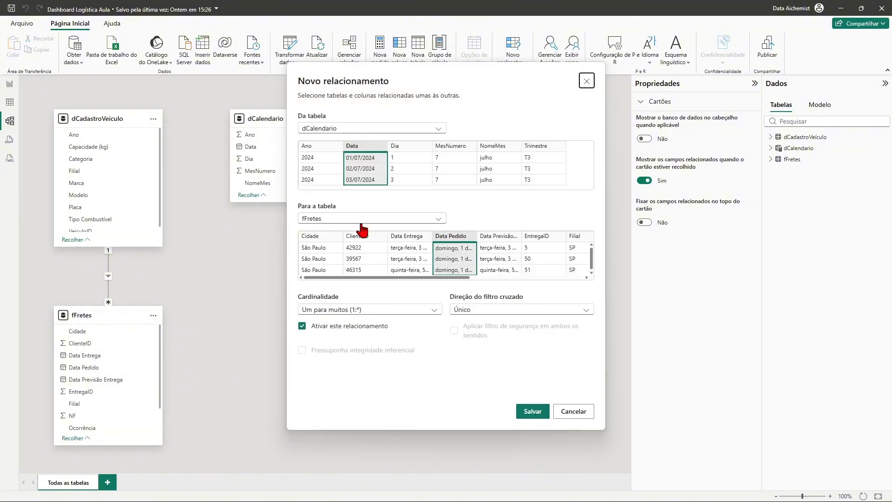
left_click(533, 412)
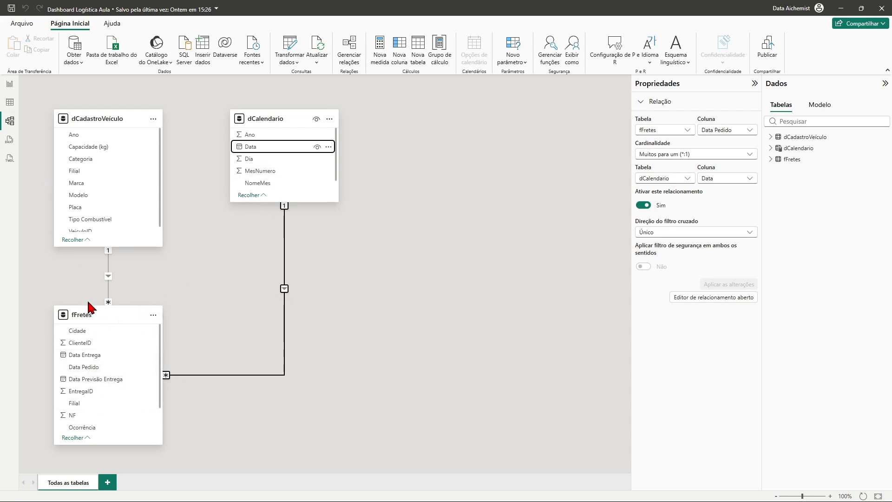
Step: Examine the Data Pedido, Data Previsão Entrega and Data Entrega columns in the fFretes table data
left_click(11, 106)
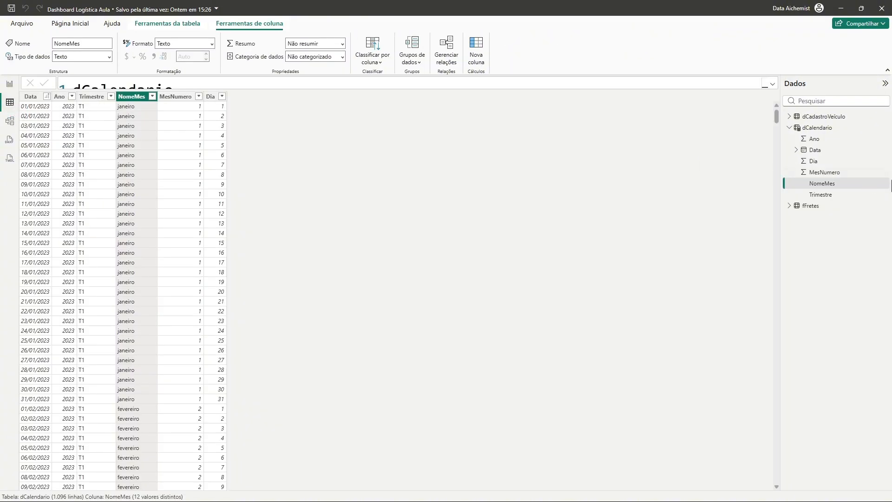
left_click(812, 207)
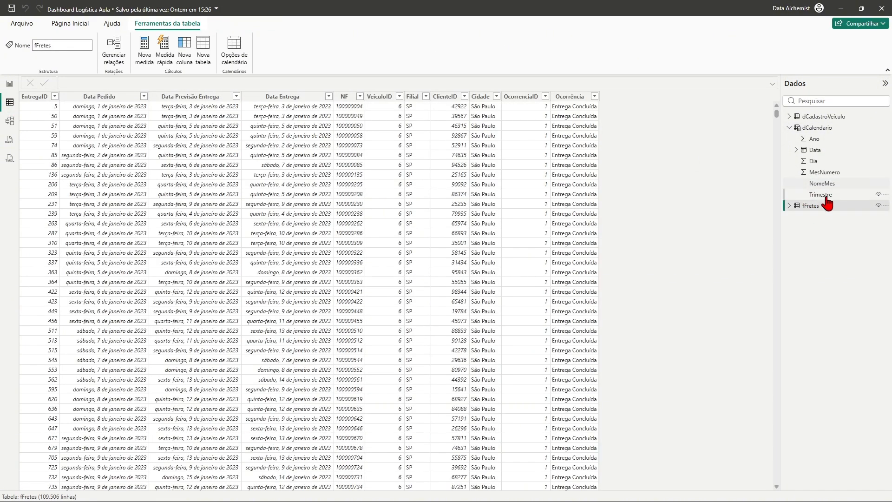
left_click(103, 98)
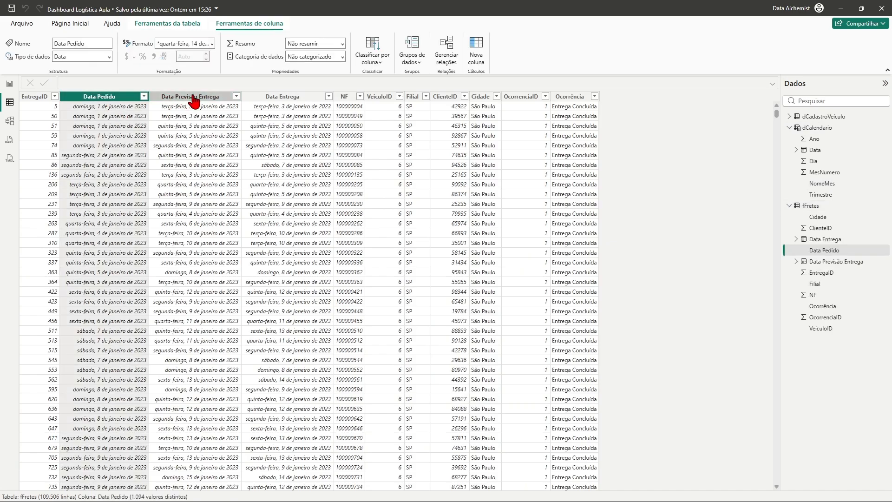
left_click(193, 98)
left_click(292, 99)
left_click(120, 99)
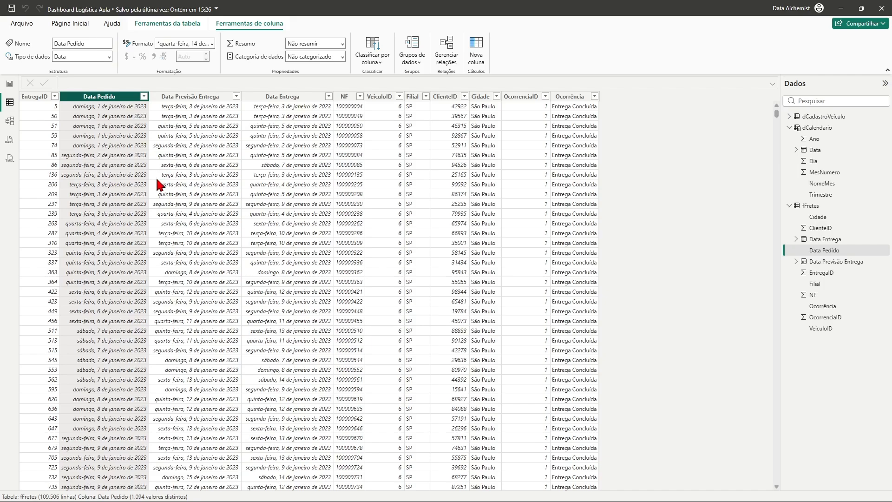
Step: Return to the report view with the blank Página 1 canvas
left_click(10, 121)
left_click(9, 102)
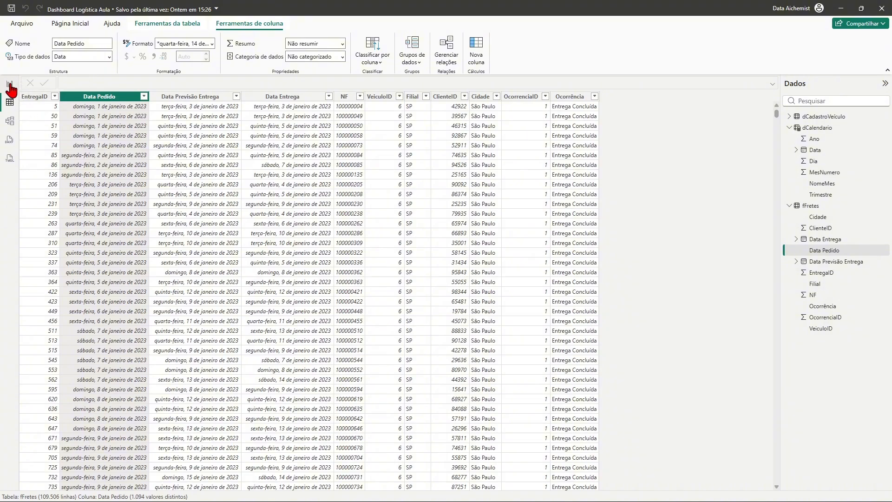
left_click(10, 84)
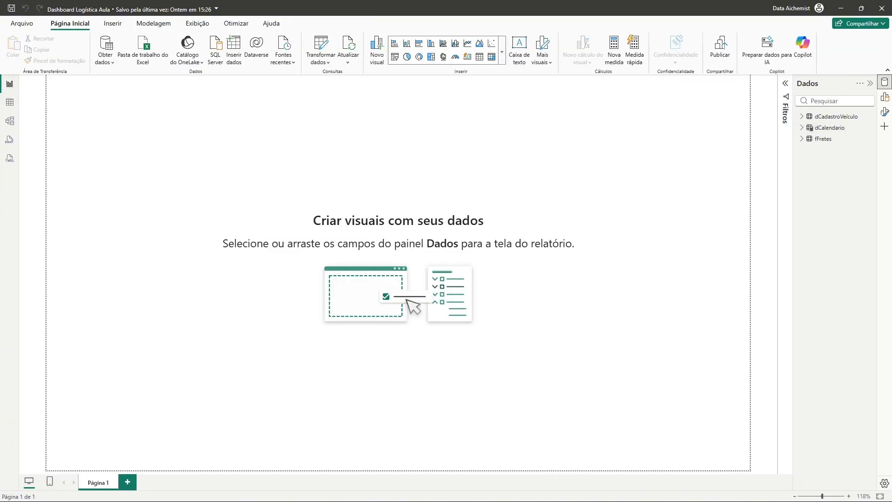